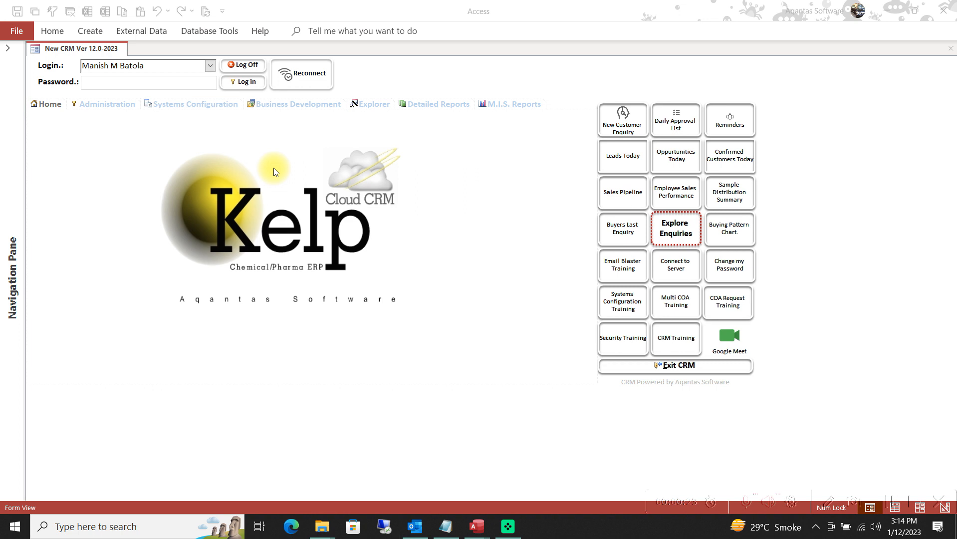
# Open the business development appointment form and choose M K Colourtech as the existing customer to meet.
pyautogui.click(288, 106)
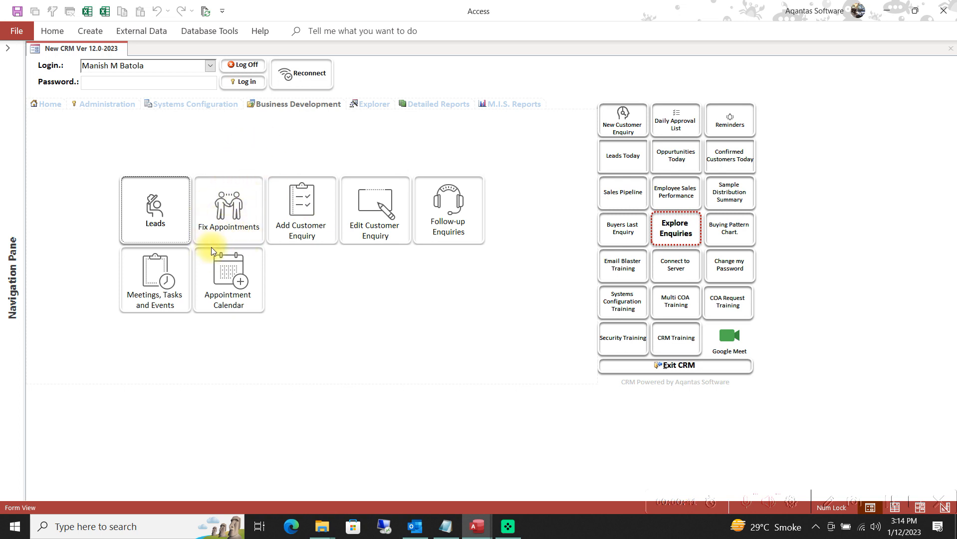
pyautogui.click(233, 204)
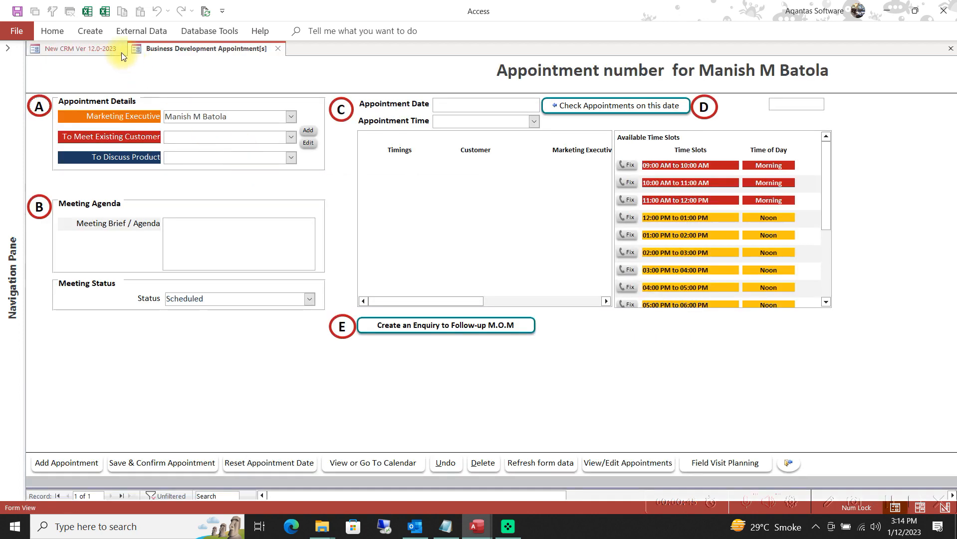
pyautogui.click(80, 48)
pyautogui.click(202, 47)
pyautogui.click(291, 138)
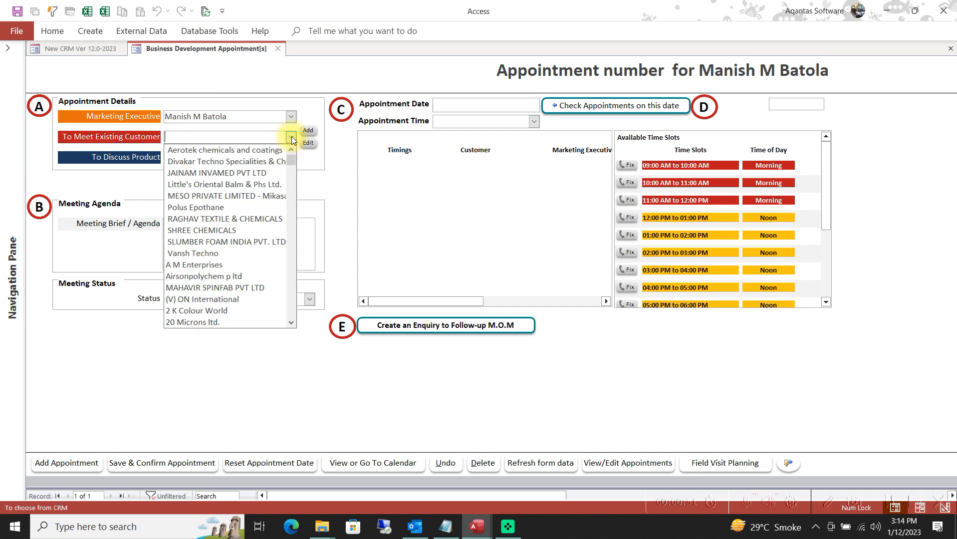
pyautogui.write('m')
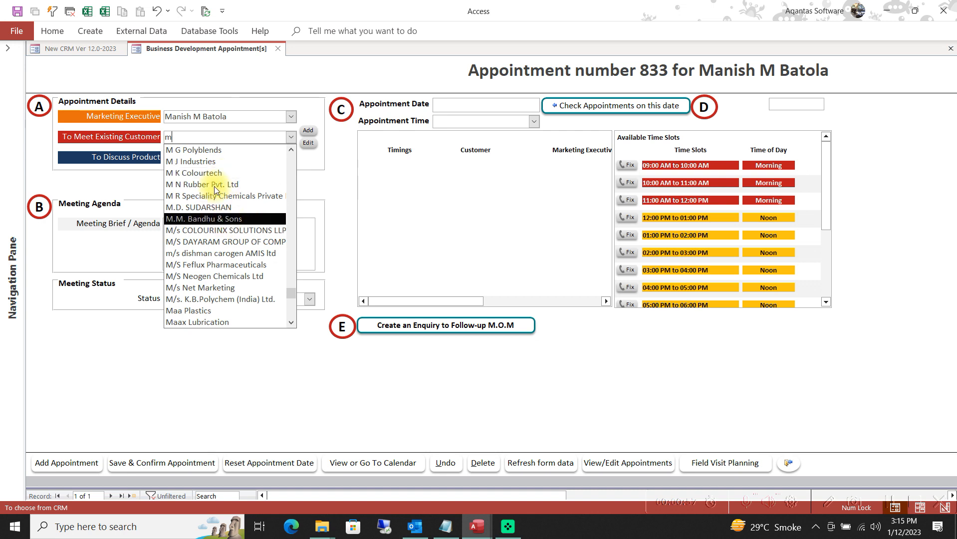
pyautogui.click(199, 174)
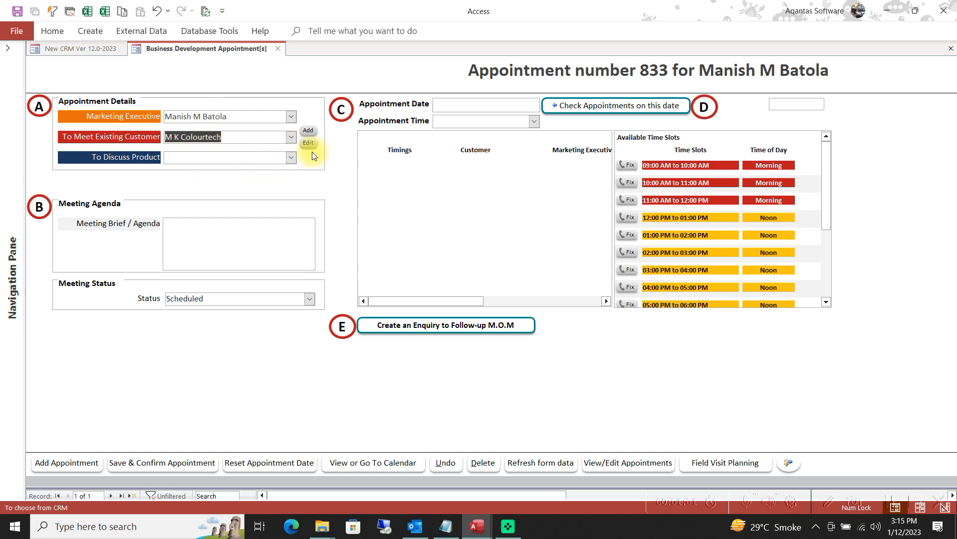
# View the blank form for adding a new customer and return to the appointment.
pyautogui.click(310, 130)
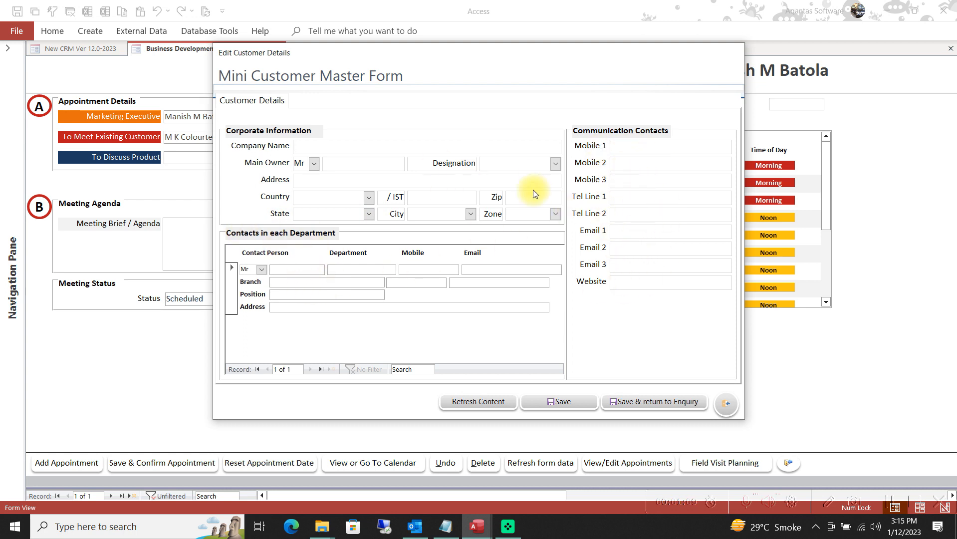
pyautogui.click(726, 404)
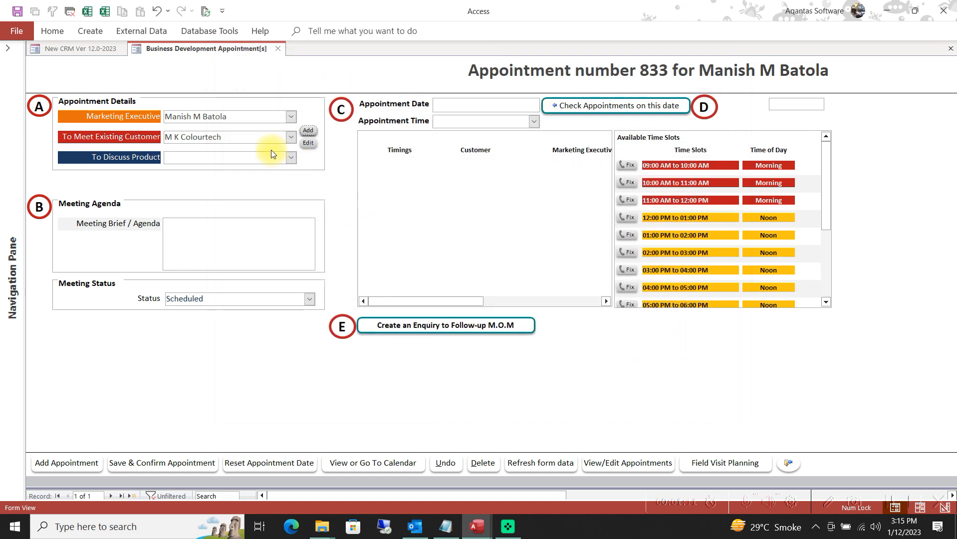
# Set ACRAWAX C ATOMIZED as the product to discuss in the appointment details.
pyautogui.click(291, 158)
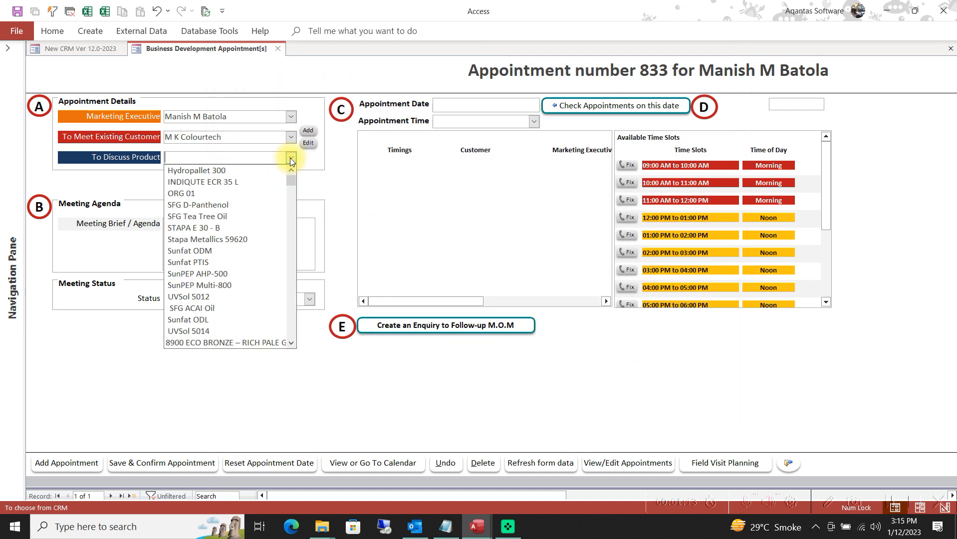
pyautogui.write('a - 5405')
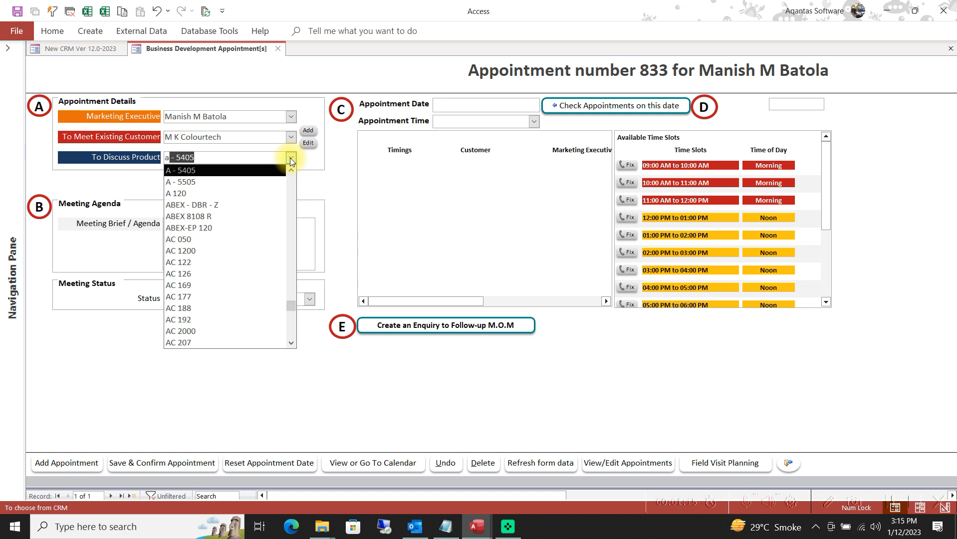
pyautogui.scroll(-4, 222, 263)
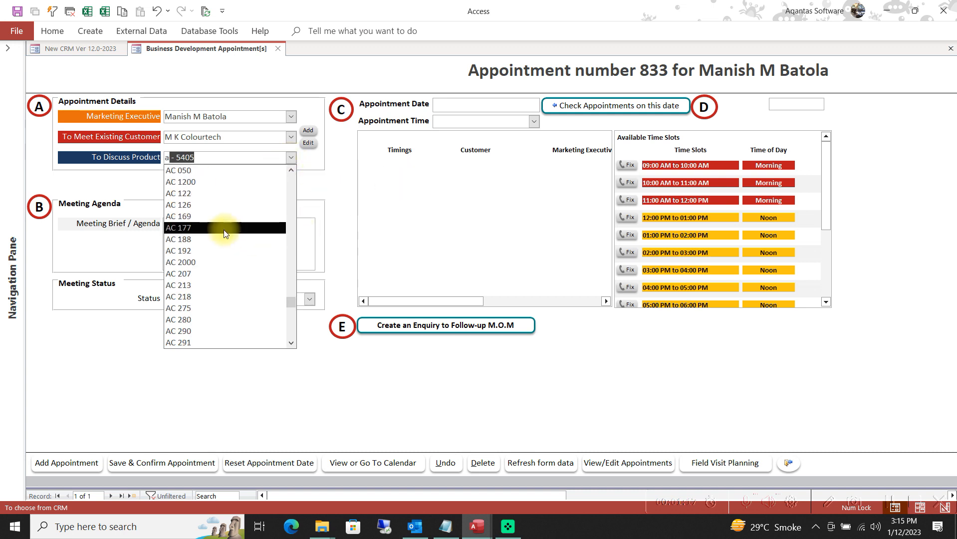
pyautogui.scroll(-5, 222, 263)
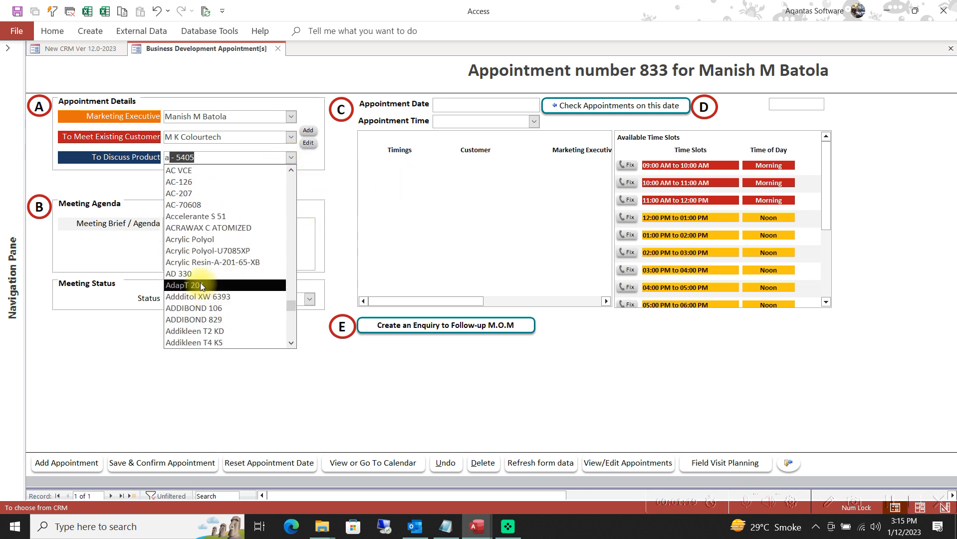
pyautogui.click(199, 229)
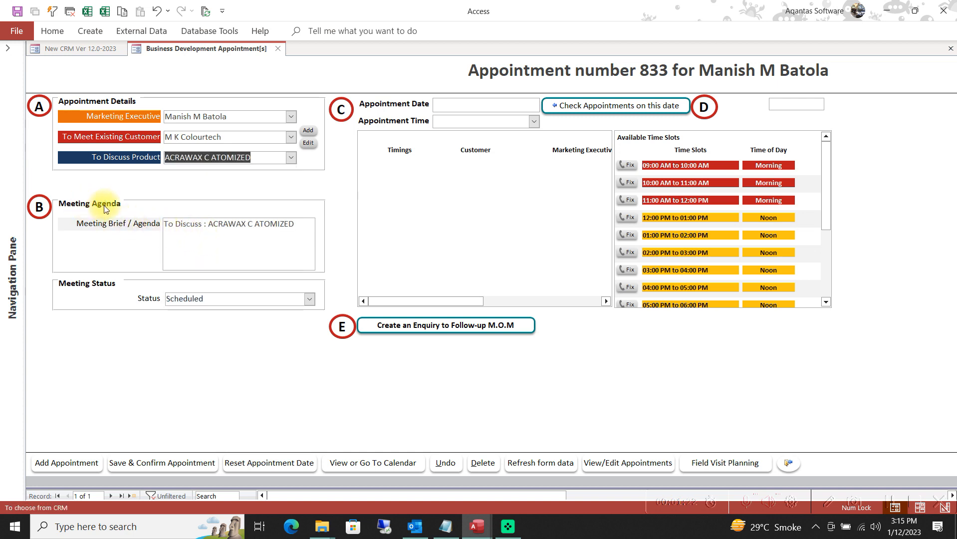
pyautogui.click(303, 228)
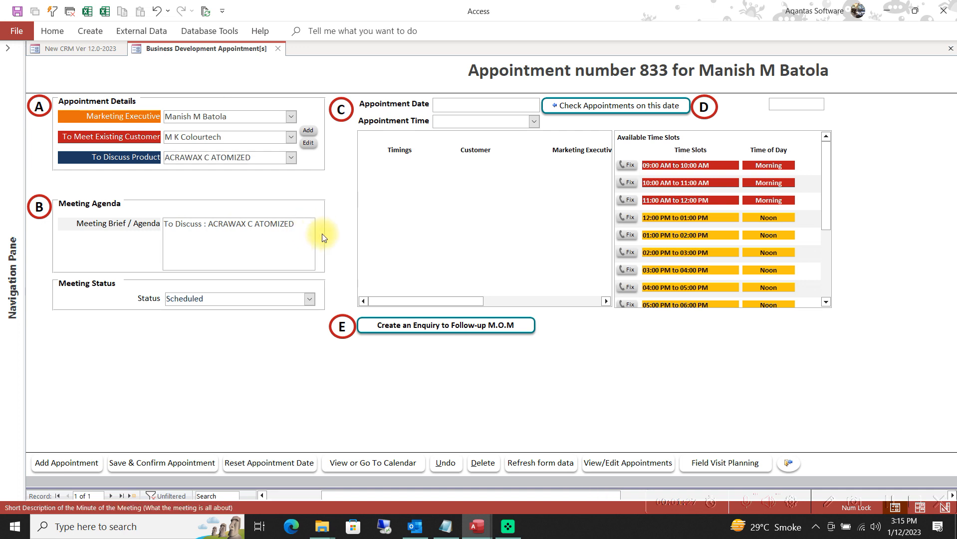
pyautogui.write('kokoko')
pyautogui.press('BackSpace')
pyautogui.press('BackSpace')
pyautogui.press('BackSpace')
pyautogui.press('BackSpace')
pyautogui.press('BackSpace')
pyautogui.press('BackSpace')
pyautogui.press('BackSpace')
pyautogui.moveTo(301, 226); pyautogui.dragTo(208, 222)
# Set the appointment date to 1/16/2023, check that day's bookings and fix the 02:00 PM to 03:00 PM slot.
pyautogui.click(514, 108)
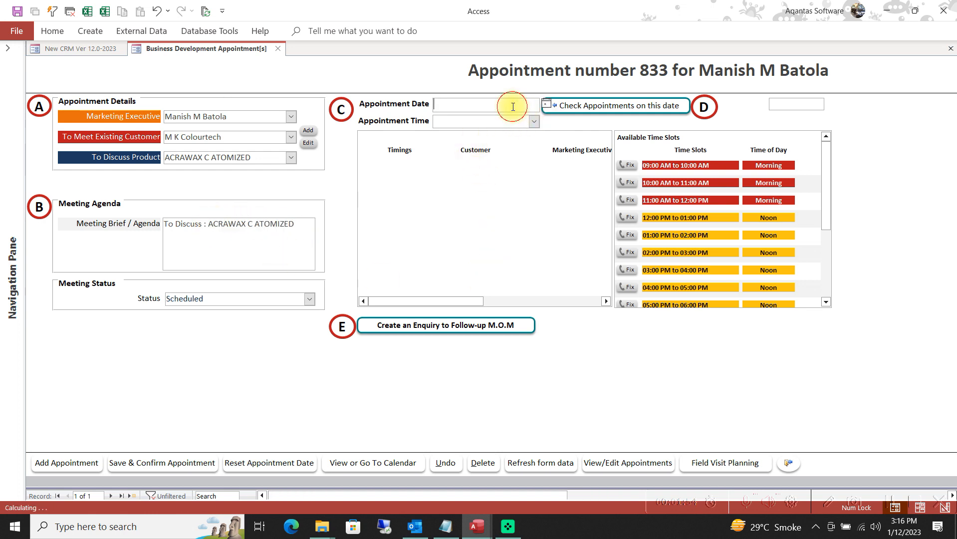
pyautogui.click(547, 104)
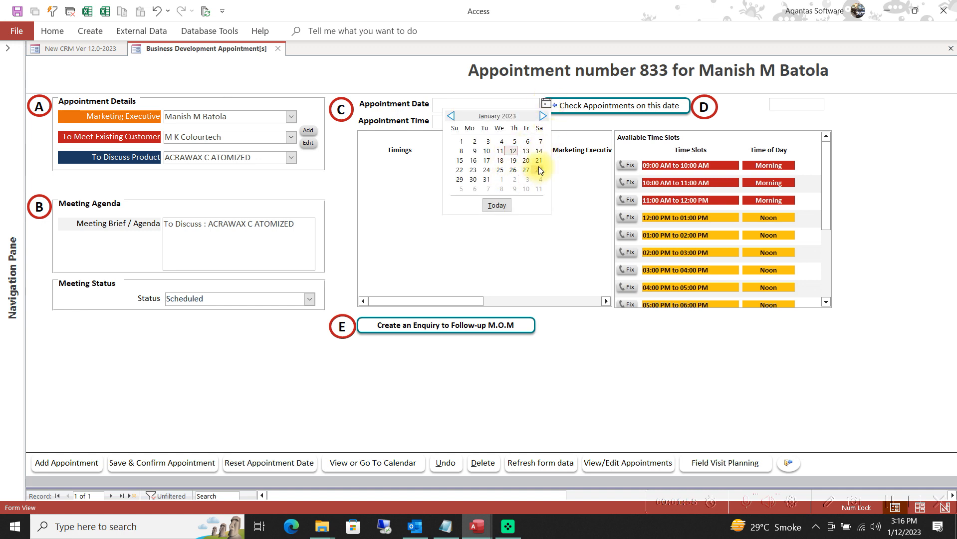
pyautogui.click(474, 162)
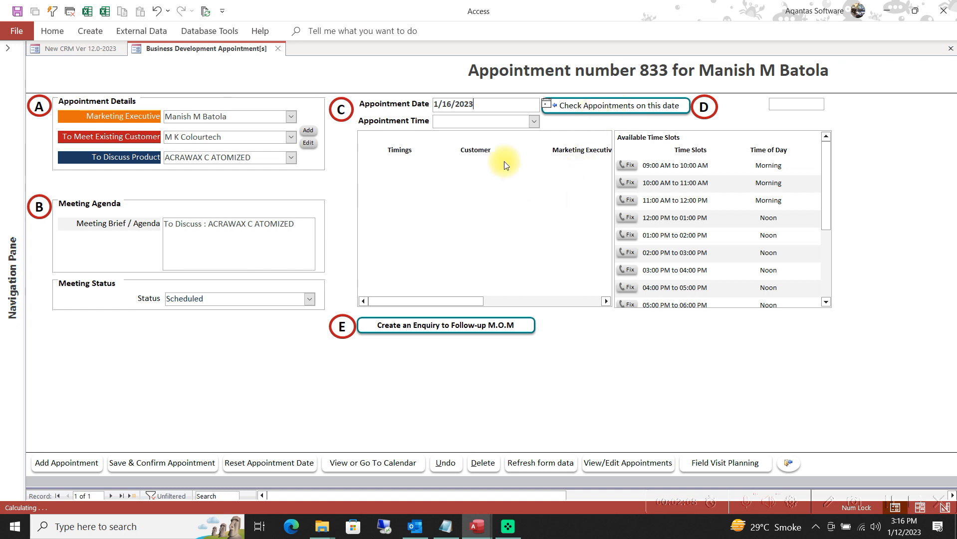
pyautogui.click(579, 111)
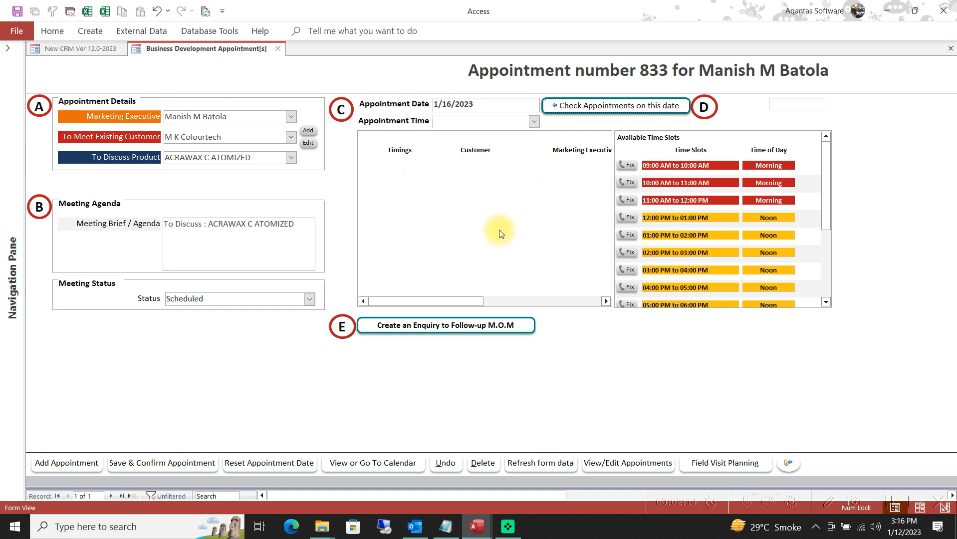
pyautogui.moveTo(822, 192); pyautogui.dragTo(825, 159)
pyautogui.click(630, 252)
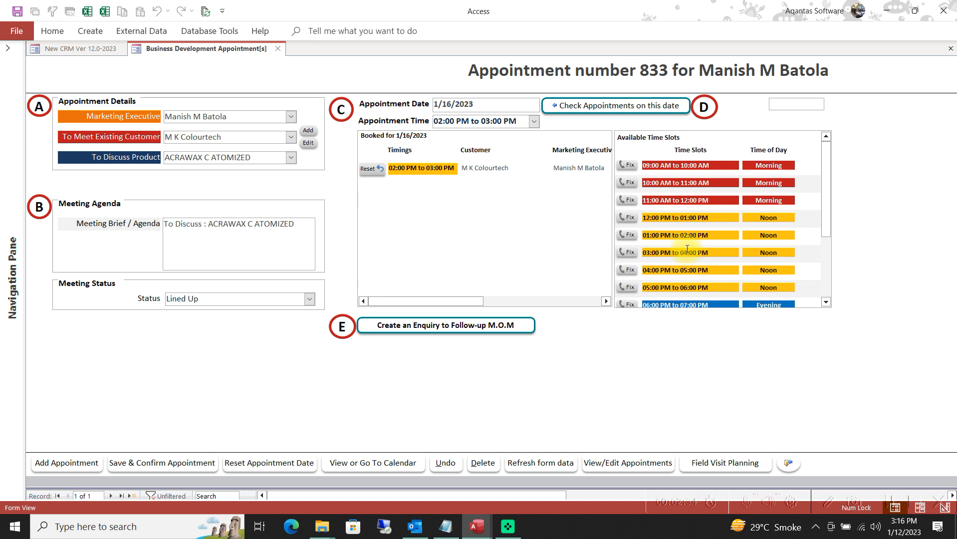
# Create an enquiry to follow up the M.O.M of the M K Colourtech appointment.
pyautogui.moveTo(474, 303); pyautogui.dragTo(452, 299)
pyautogui.click(459, 328)
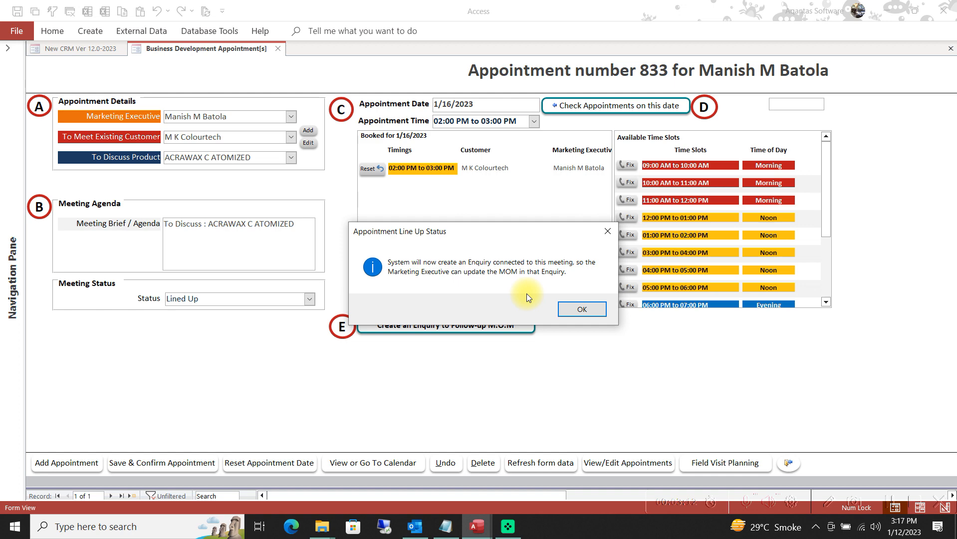
pyautogui.click(583, 309)
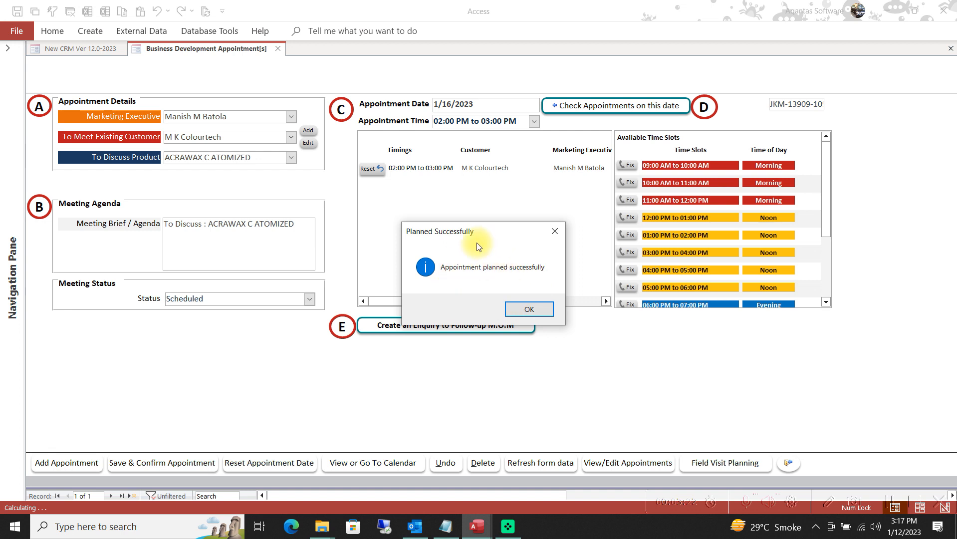
pyautogui.moveTo(479, 230); pyautogui.dragTo(525, 242)
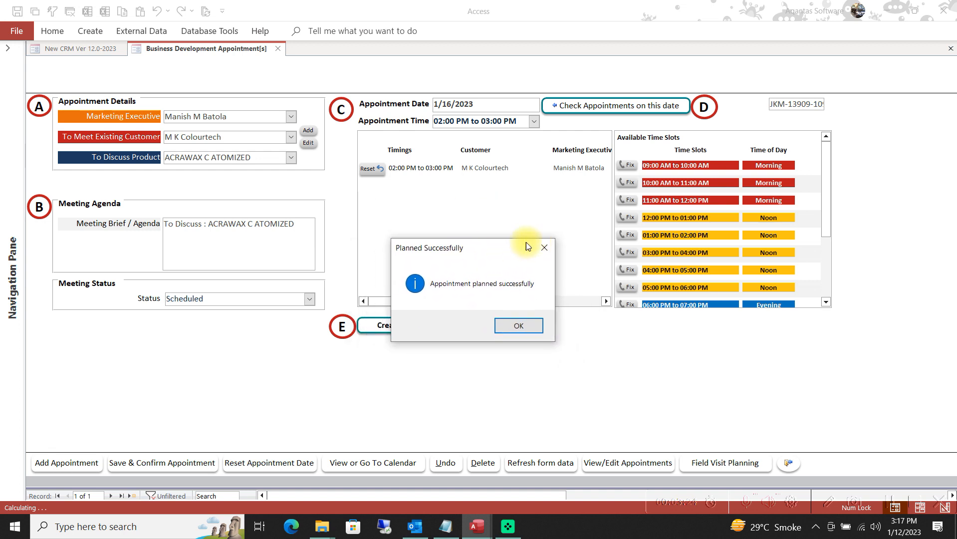
pyautogui.click(524, 314)
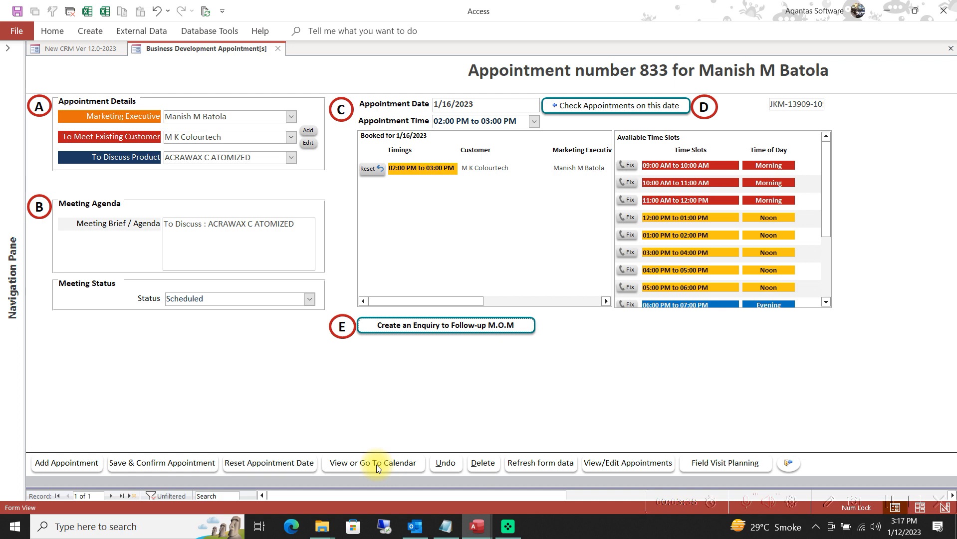
# Close the appointment form and view the January 2023 appointment calendar.
pyautogui.click(788, 463)
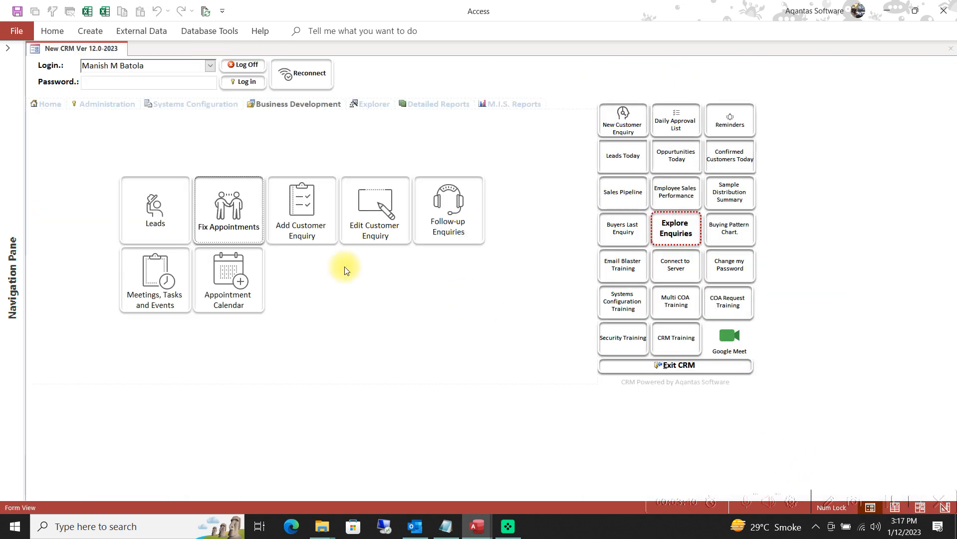
pyautogui.click(227, 271)
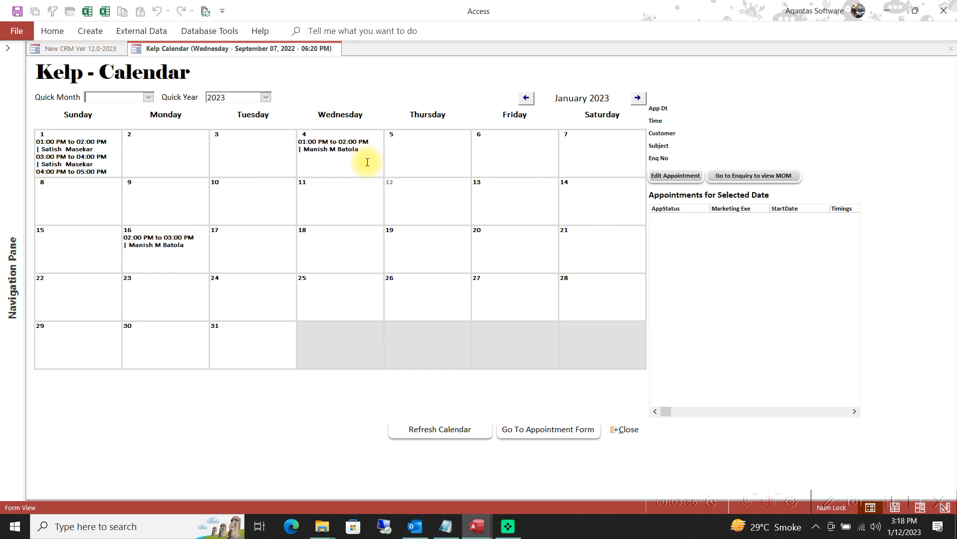
pyautogui.click(526, 98)
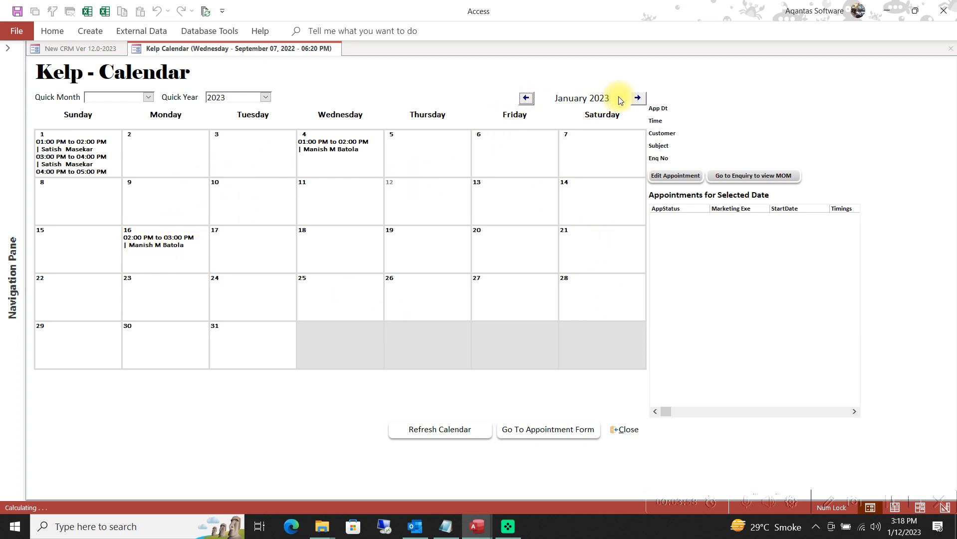
pyautogui.click(638, 98)
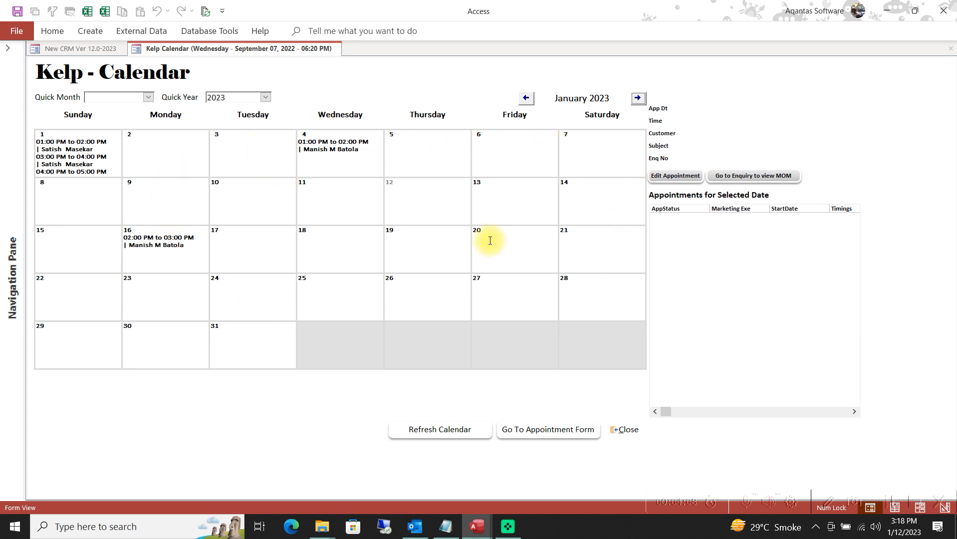
# Examine the details of the appointment on 16 January in the calendar and close the calendar.
pyautogui.click(164, 247)
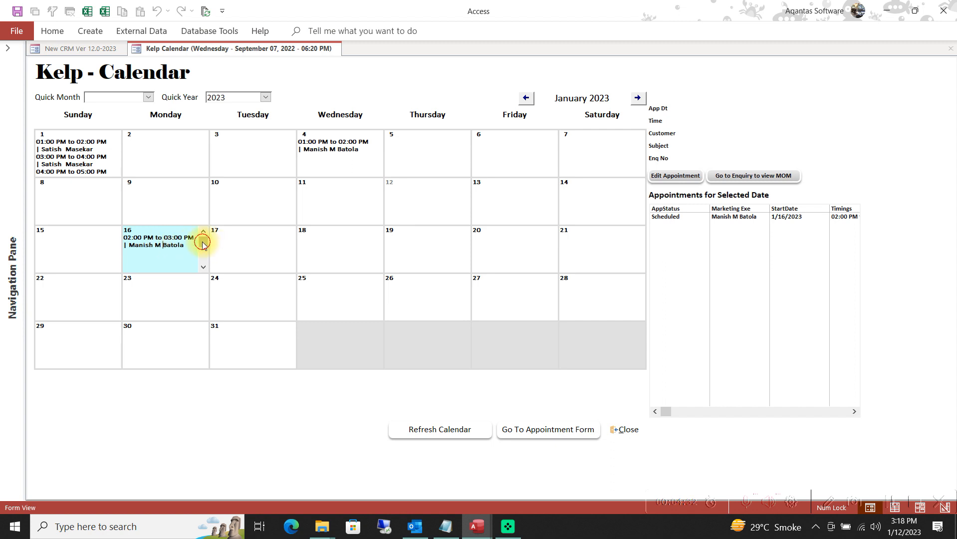
pyautogui.click(201, 266)
pyautogui.click(204, 230)
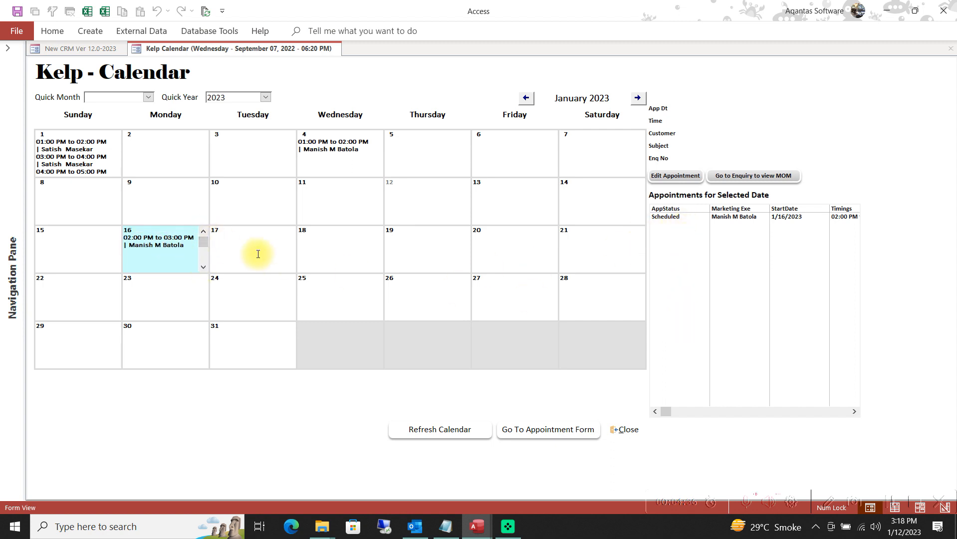
pyautogui.click(165, 246)
pyautogui.moveTo(665, 412)
pyautogui.mouseDown()
pyautogui.moveTo(784, 415)
pyautogui.moveTo(661, 411)
pyautogui.mouseUp()
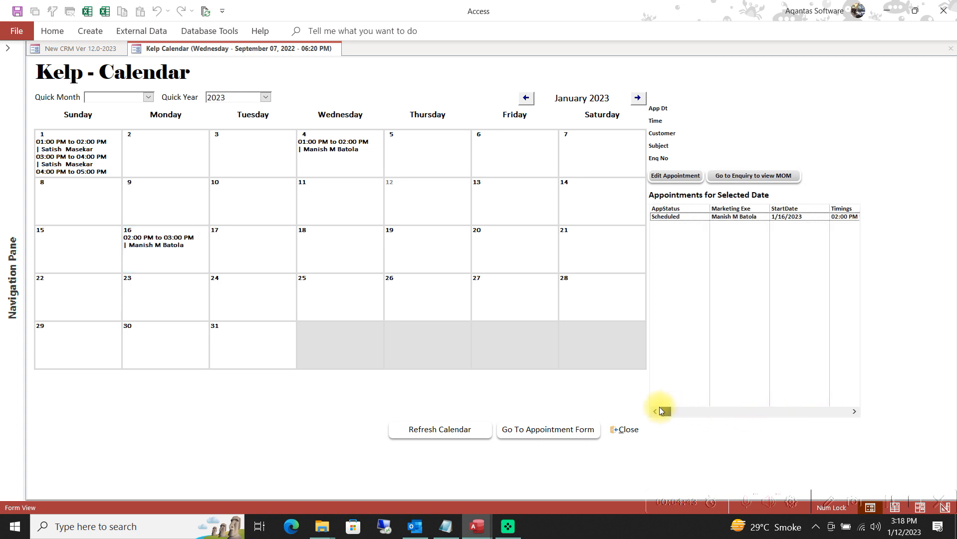
pyautogui.click(685, 218)
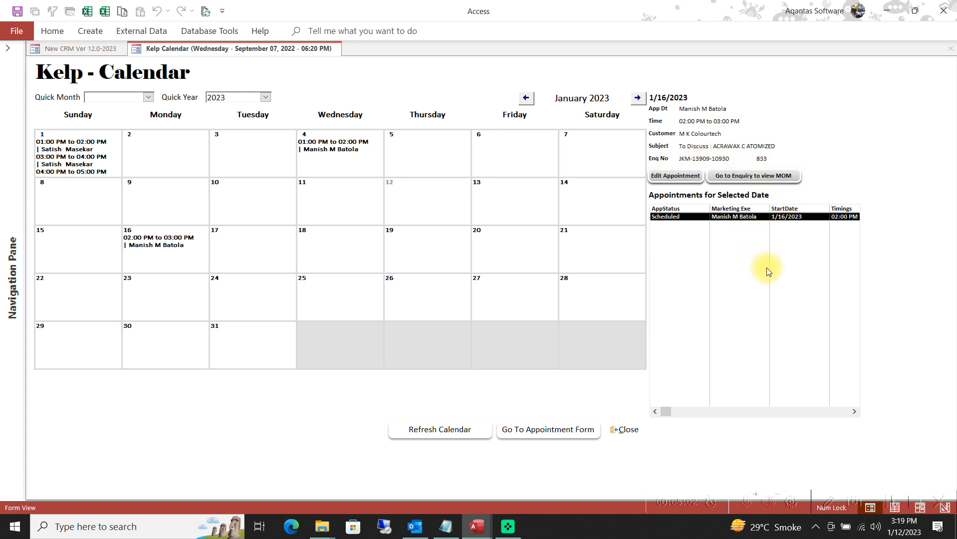
pyautogui.click(628, 430)
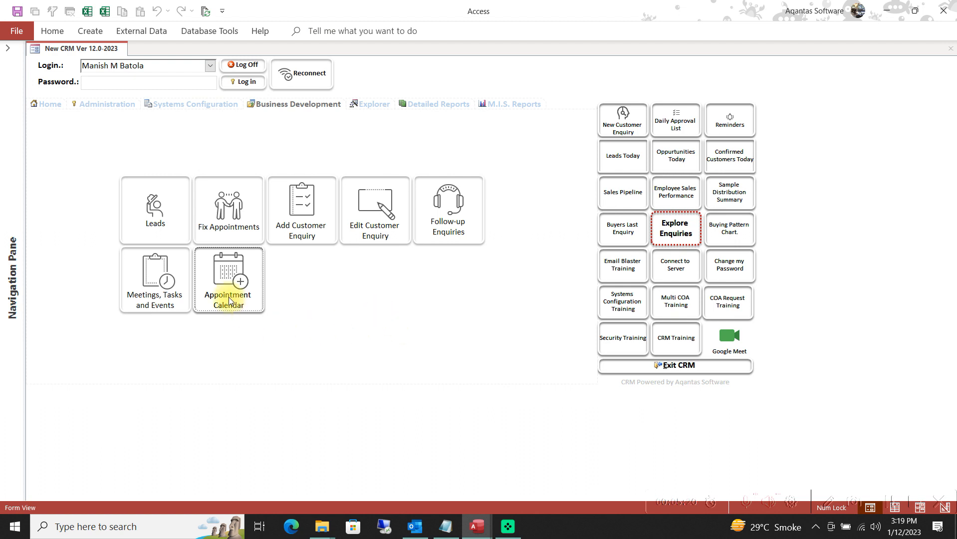
# Reopen the appointment calendar, select the scheduled 16 January appointment and go to its enquiry to view the MOM.
pyautogui.click(223, 283)
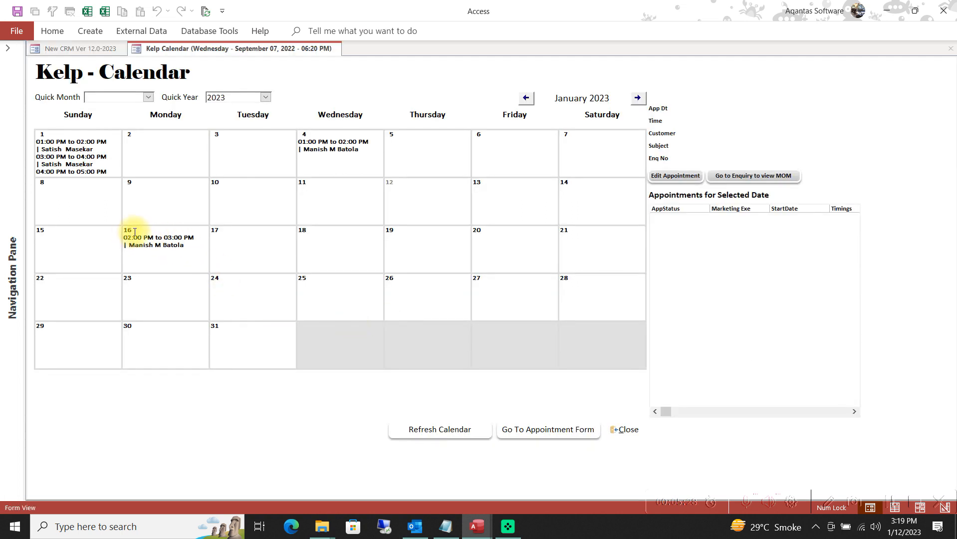
pyautogui.click(168, 244)
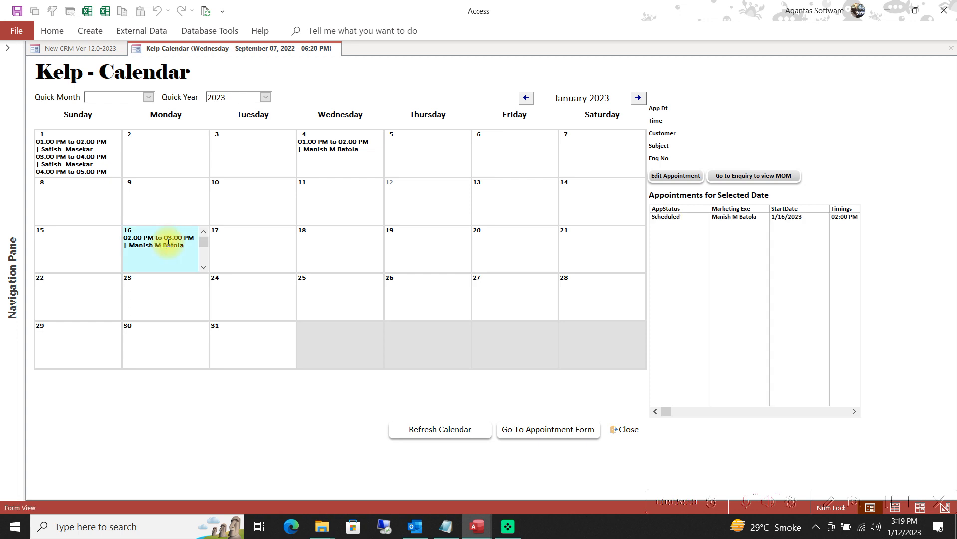
pyautogui.click(676, 219)
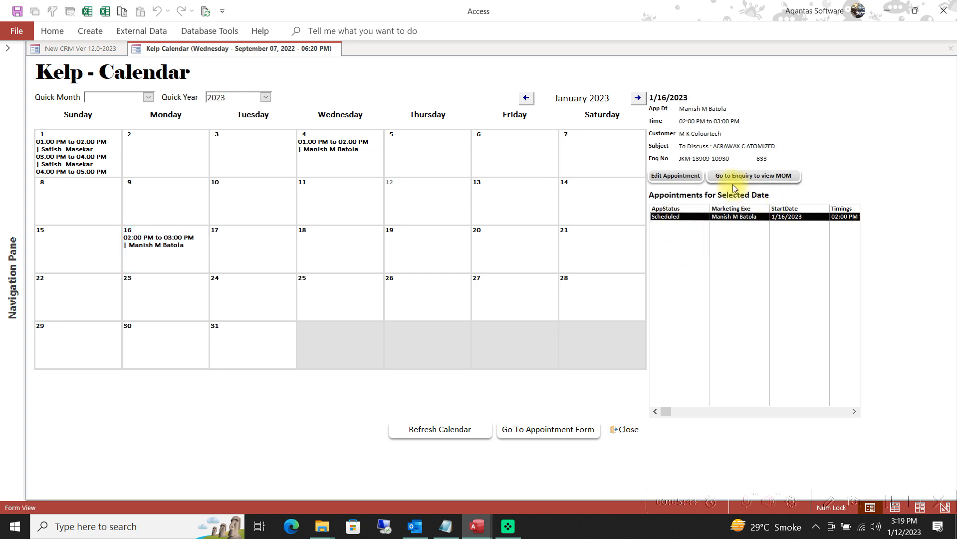
pyautogui.click(783, 177)
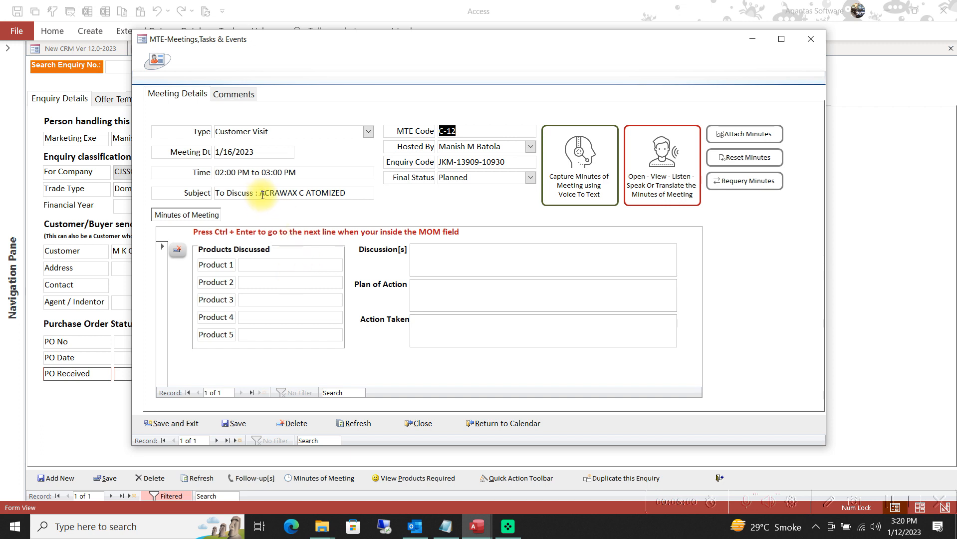
# Enter Benzoic Acid as product 1 and Acetic Acid as product 2 among the products discussed in the minutes.
pyautogui.moveTo(263, 195); pyautogui.dragTo(304, 195)
pyautogui.click(307, 266)
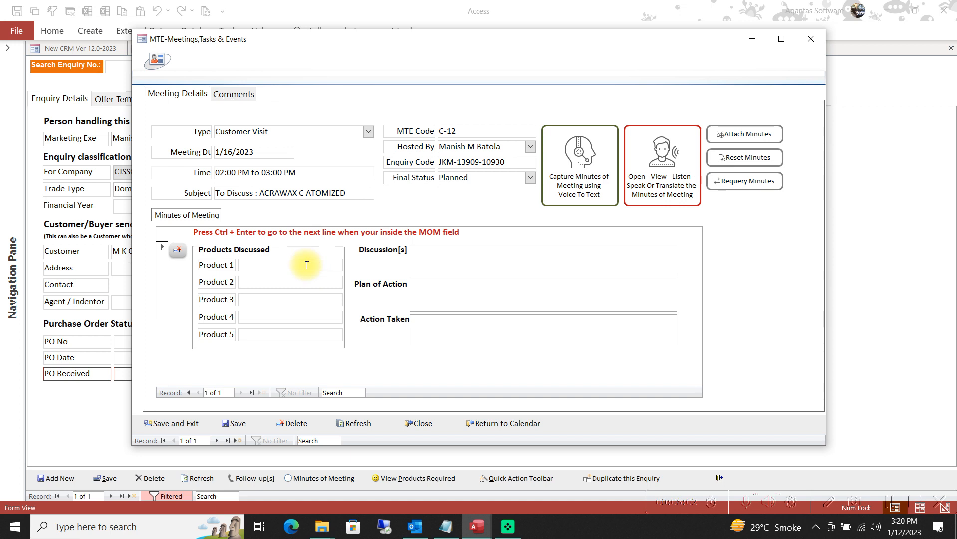
pyautogui.write('Benzoic Acid')
pyautogui.click(300, 282)
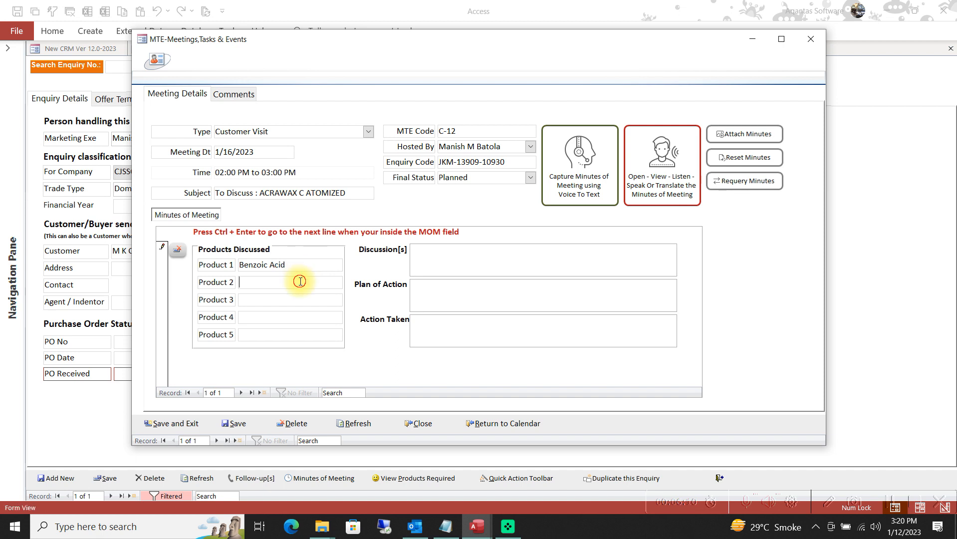
pyautogui.write('Acetic Acid')
# Enter the discussion as "The customer requires this in the 1st qtr of every year, and requires a sample".
pyautogui.click(469, 256)
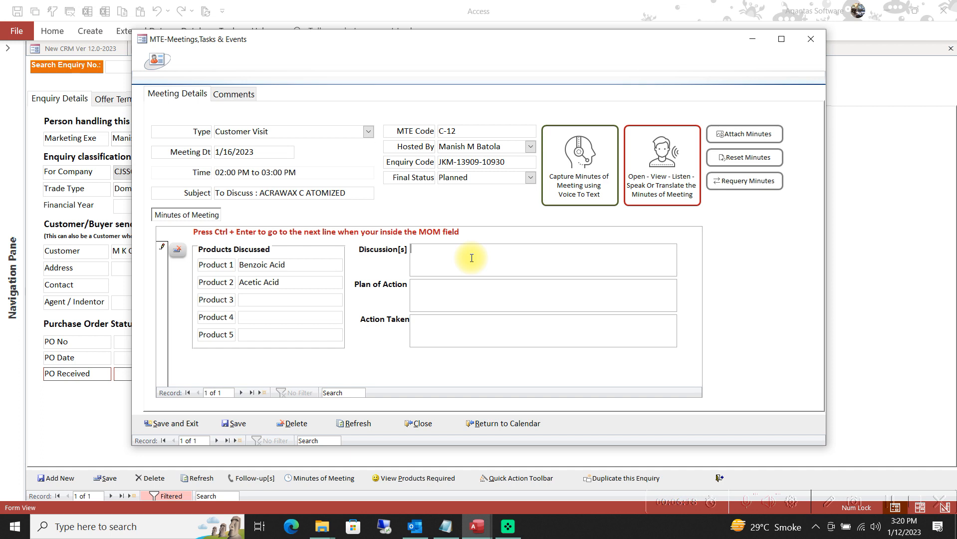
pyautogui.write('The c')
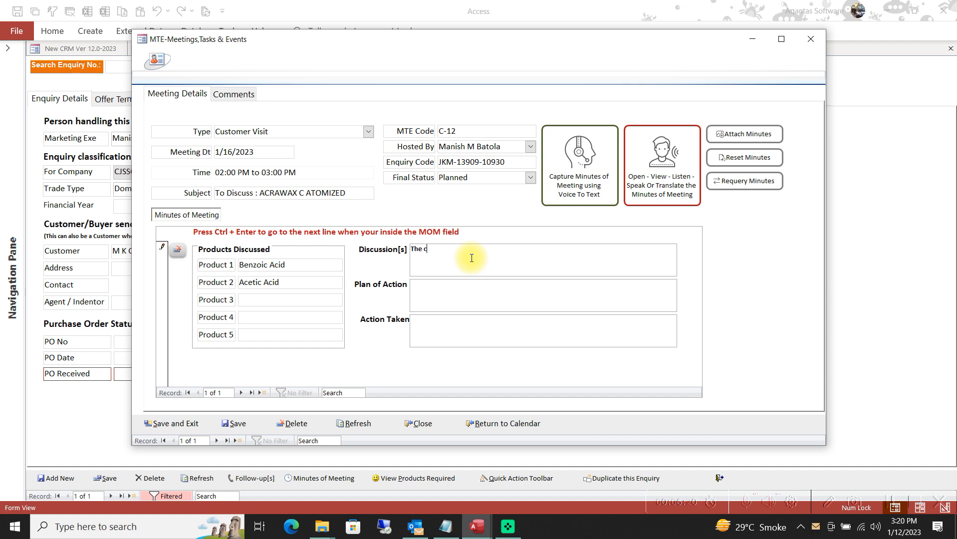
pyautogui.write('ustomer requires this in the 1st quarter')
pyautogui.press('BackSpace')
pyautogui.press('BackSpace')
pyautogui.press('BackSpace')
pyautogui.press('BackSpace')
pyautogui.write('tr of every year')
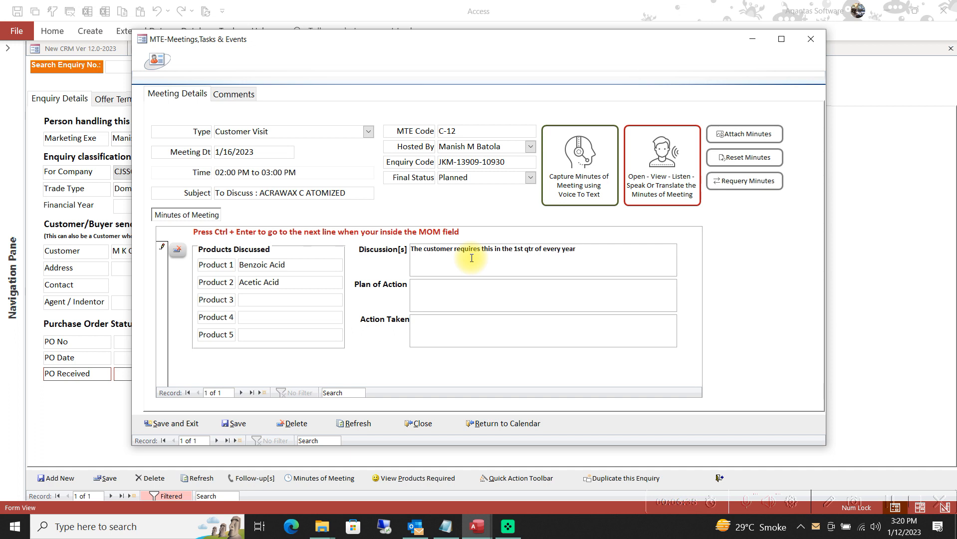
pyautogui.press('Tab')
pyautogui.click(631, 257)
pyautogui.write(', and requires a sample')
# Enter "Sampling team informed for sending the sample." as plan of action and "Sample Sent" as action taken, and save the minutes.
pyautogui.press('Tab')
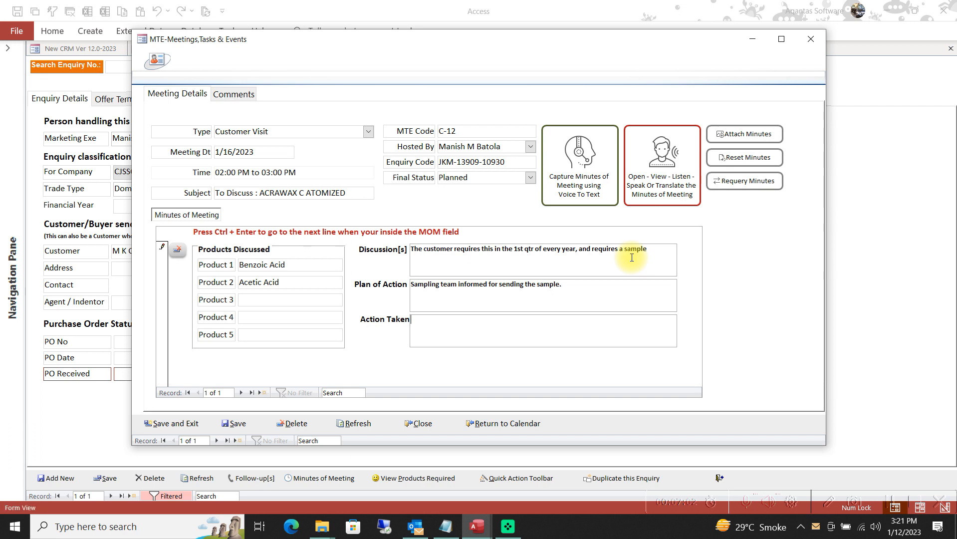
pyautogui.write('ample Sent')
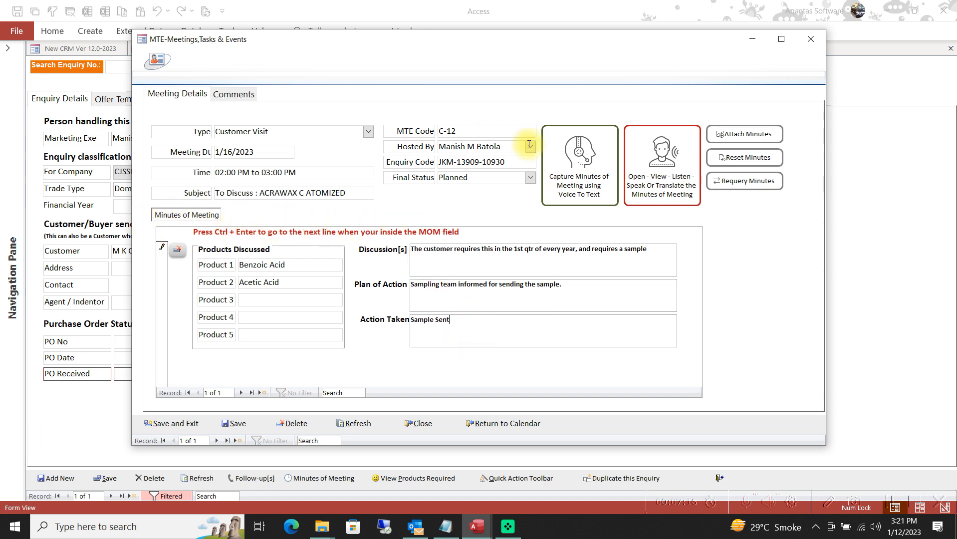
pyautogui.click(234, 423)
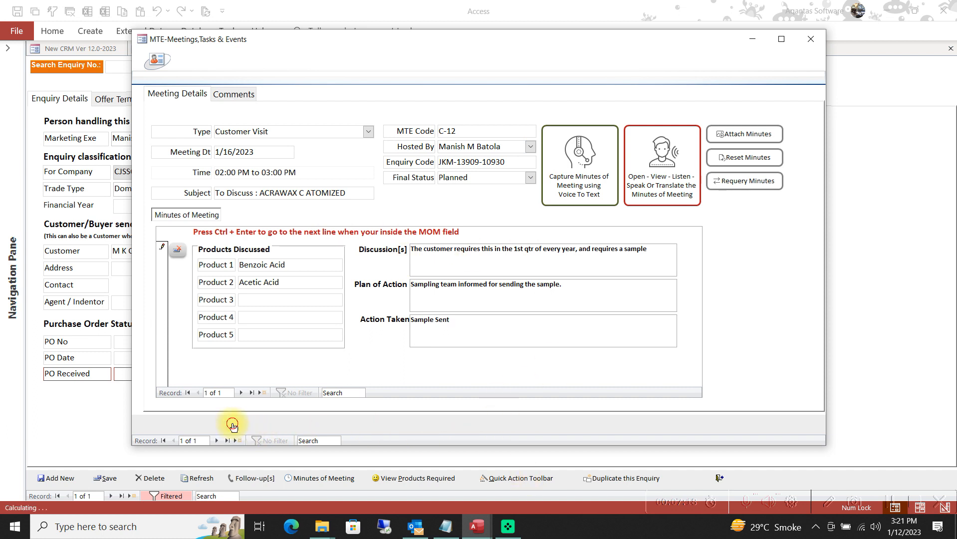
pyautogui.click(537, 315)
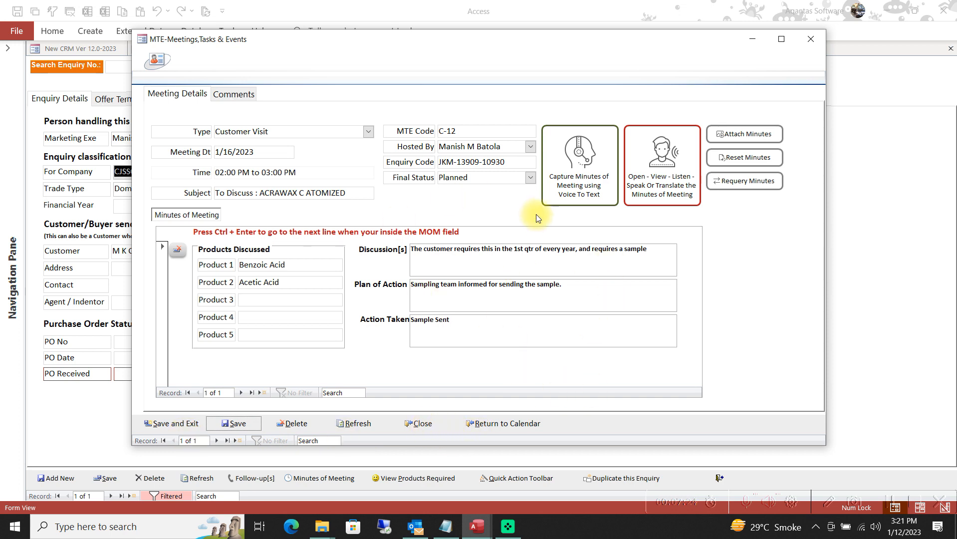
# Return to the appointment calendar, close and reopen it, and open the minutes of the scheduled 16 January appointment from its enquiry.
pyautogui.click(522, 425)
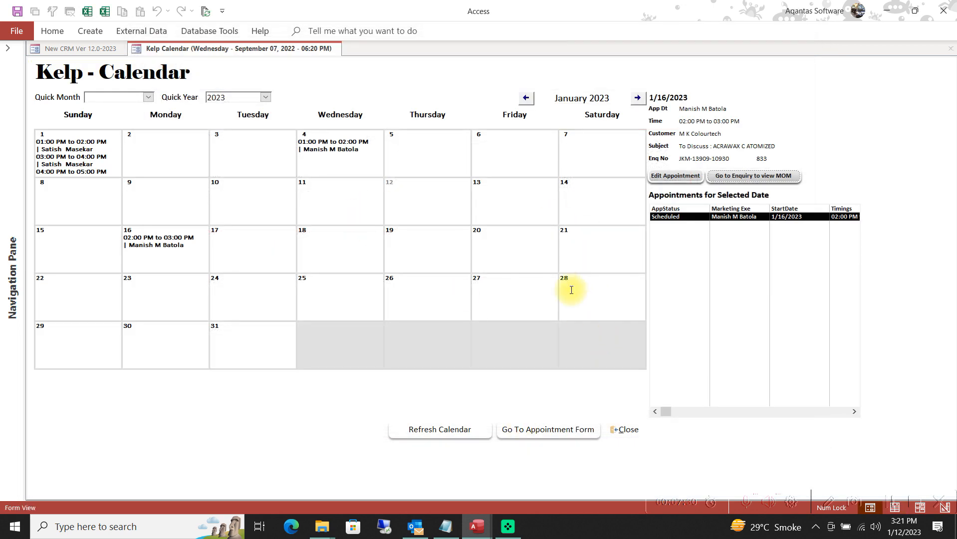
pyautogui.click(627, 430)
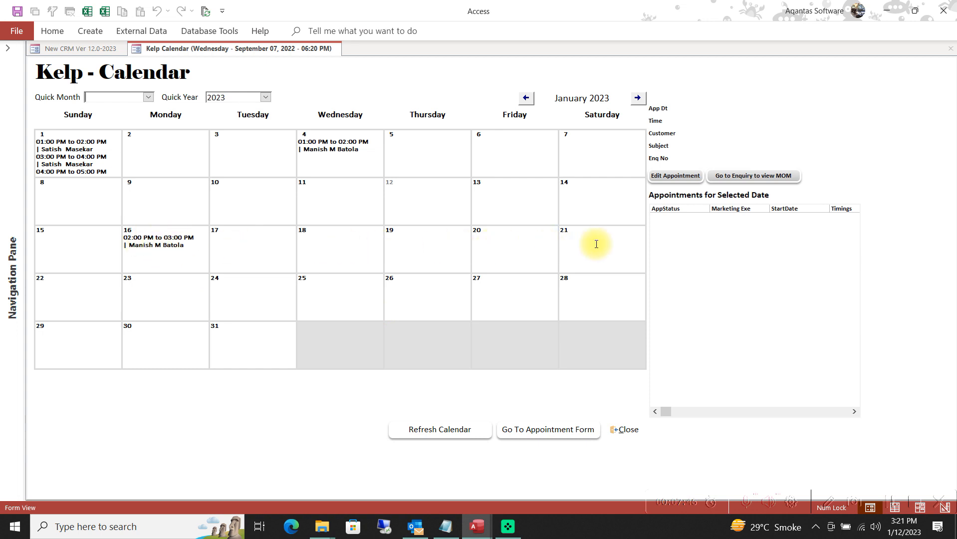
pyautogui.click(156, 240)
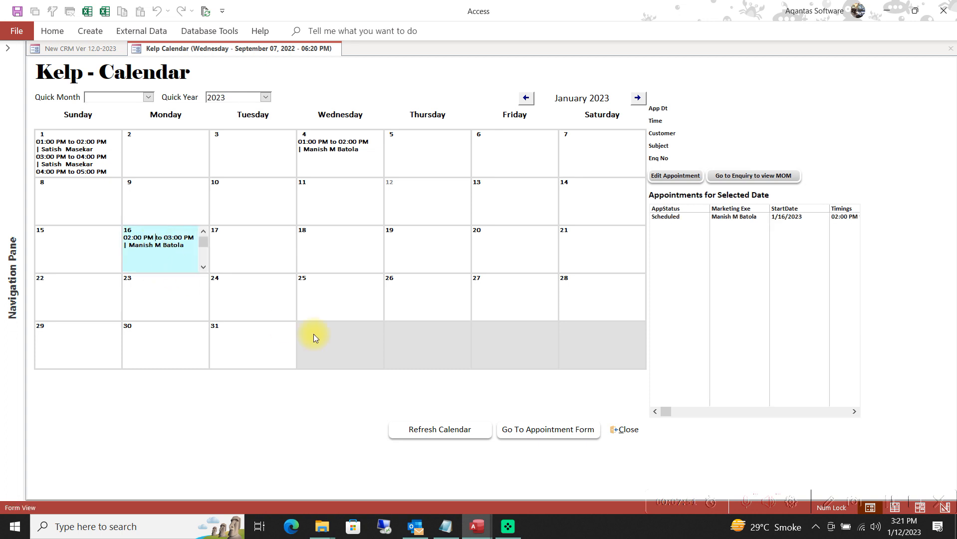
pyautogui.click(749, 218)
pyautogui.click(751, 179)
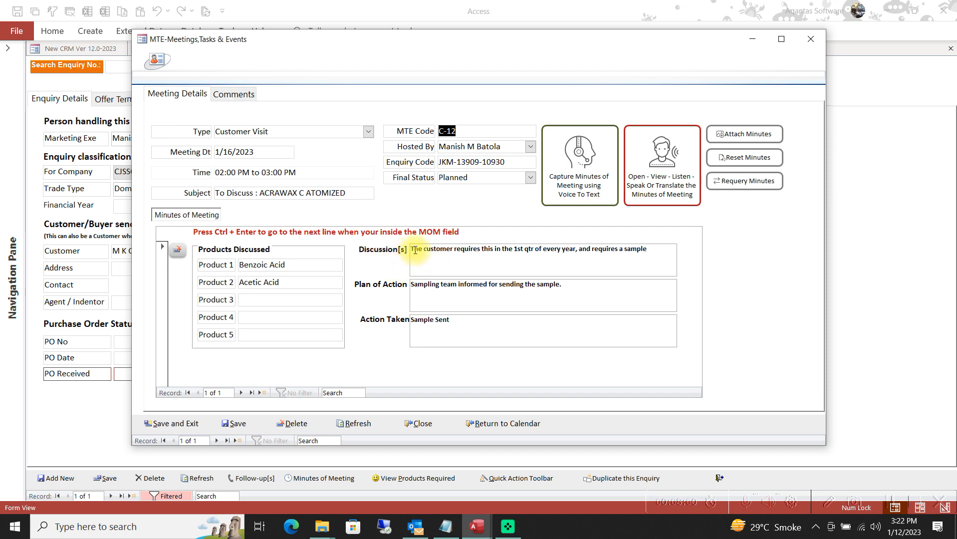
# Review the discussion, plan of action and action taken in the minutes, and return to the calendar and close it.
pyautogui.moveTo(415, 250); pyautogui.dragTo(663, 248)
pyautogui.moveTo(414, 285); pyautogui.dragTo(563, 284)
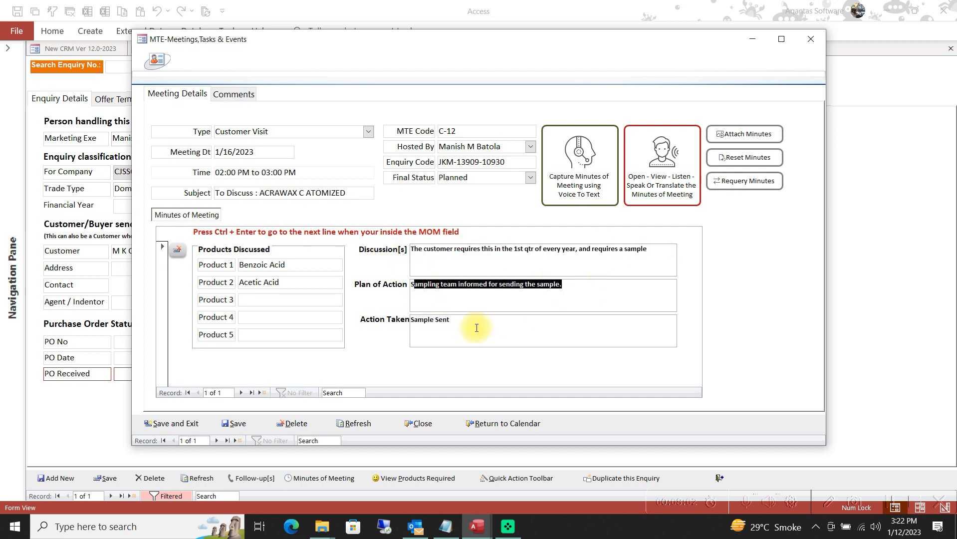
pyautogui.moveTo(416, 320); pyautogui.dragTo(492, 322)
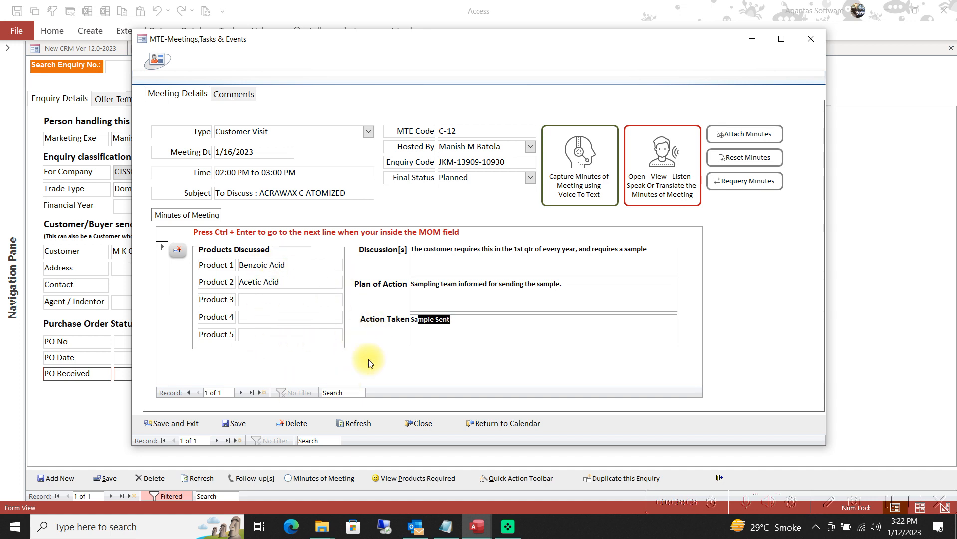
pyautogui.click(515, 424)
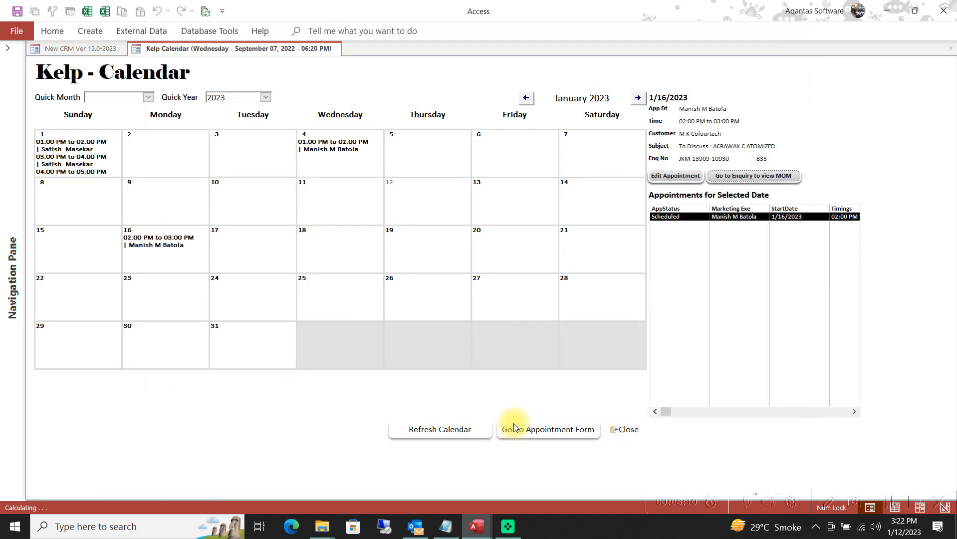
pyautogui.click(631, 438)
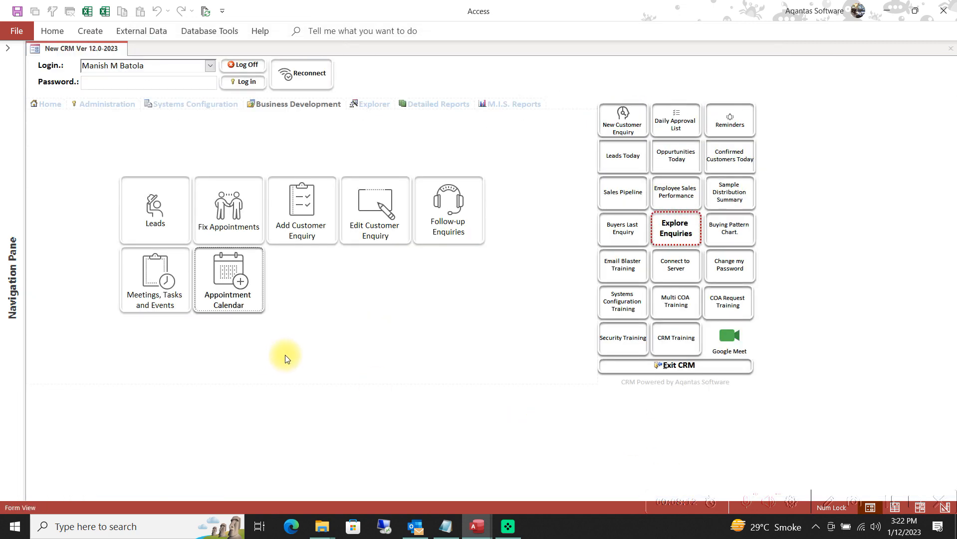
# Open the Calendar Appointment Explorer and preview the follow-up report.
pyautogui.click(379, 106)
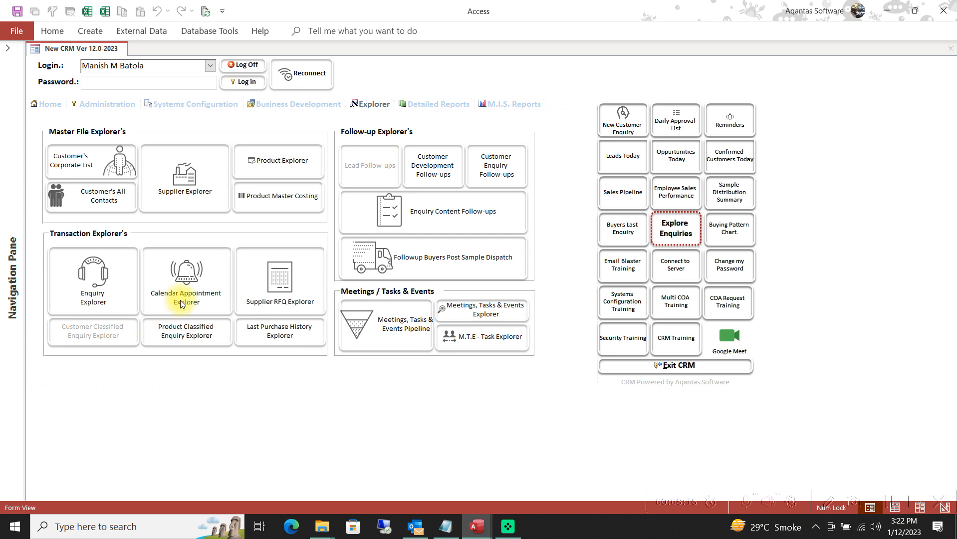
pyautogui.click(198, 281)
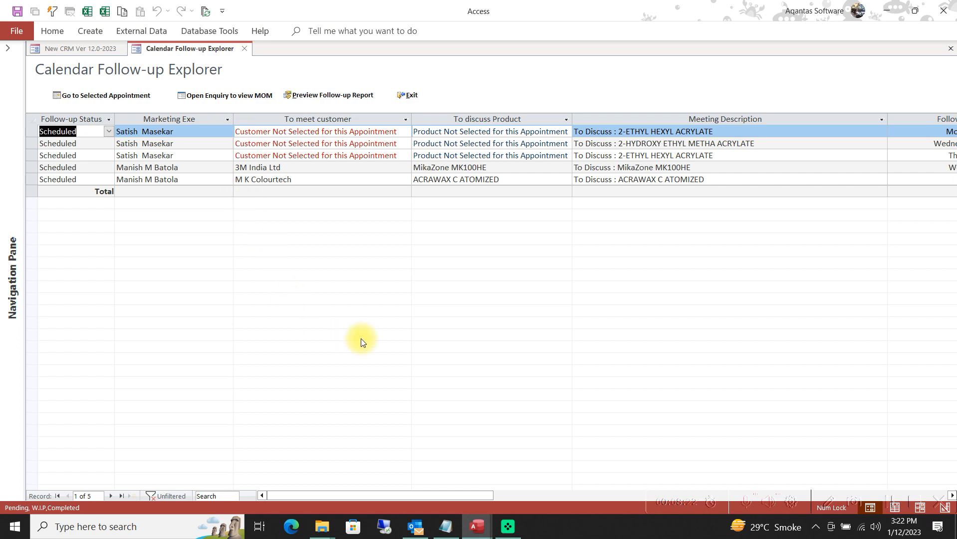
pyautogui.moveTo(449, 495); pyautogui.dragTo(395, 477)
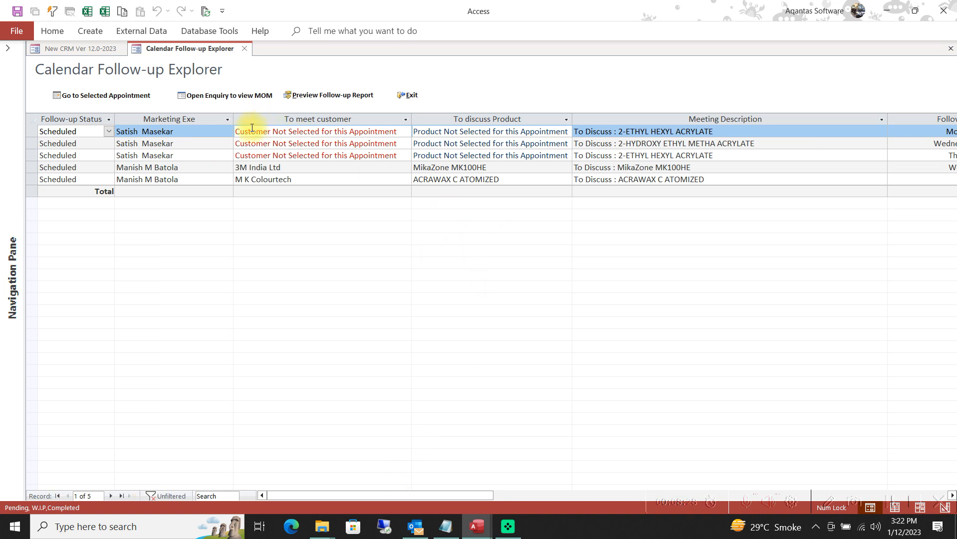
pyautogui.click(313, 97)
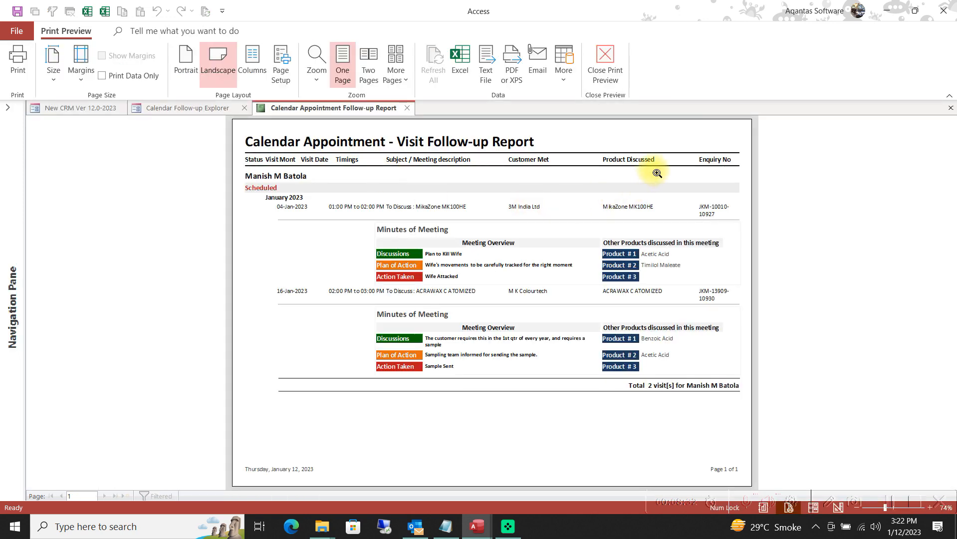
# Examine the minutes of the January 2023 visits in the Calendar Appointment follow-up report at a readable size.
pyautogui.doubleClick(78, 33)
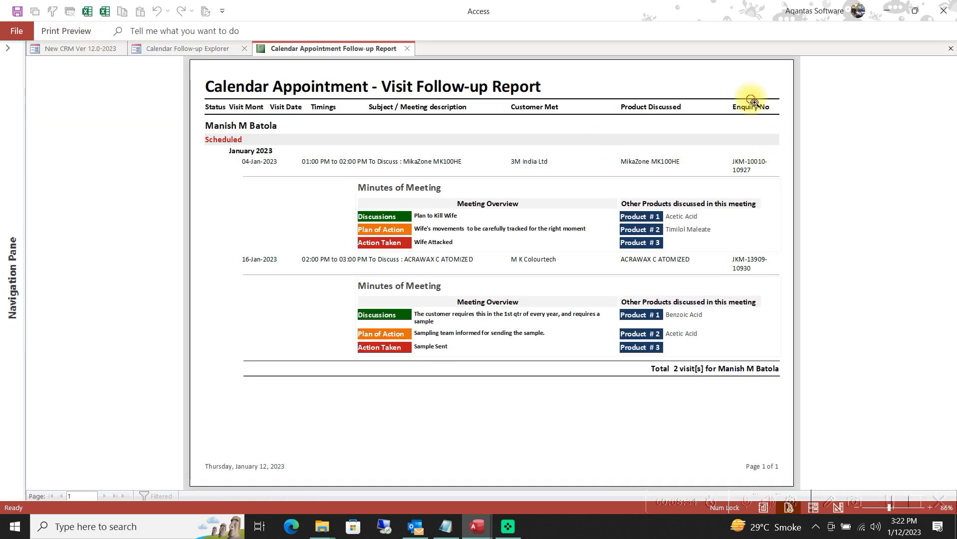
pyautogui.click(752, 97)
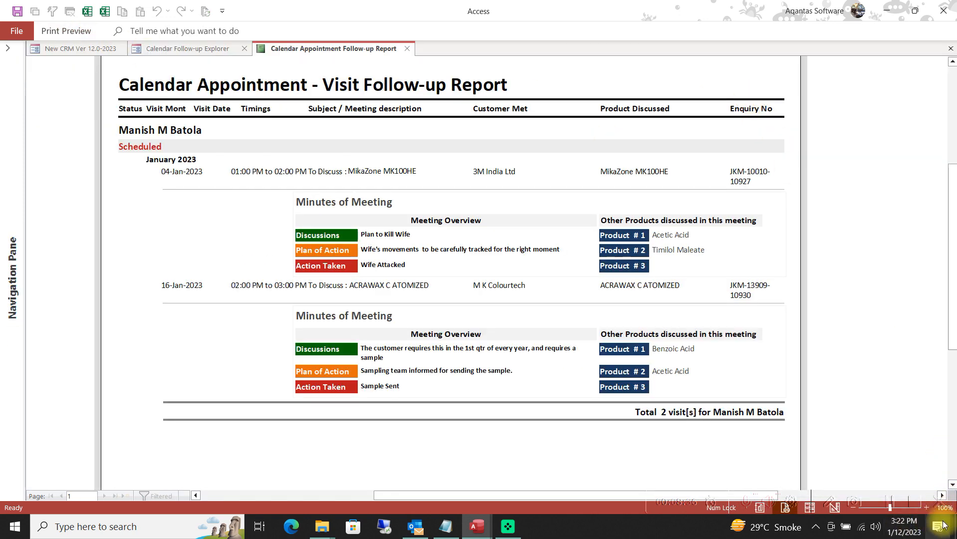
pyautogui.scroll(-2, 752, 363)
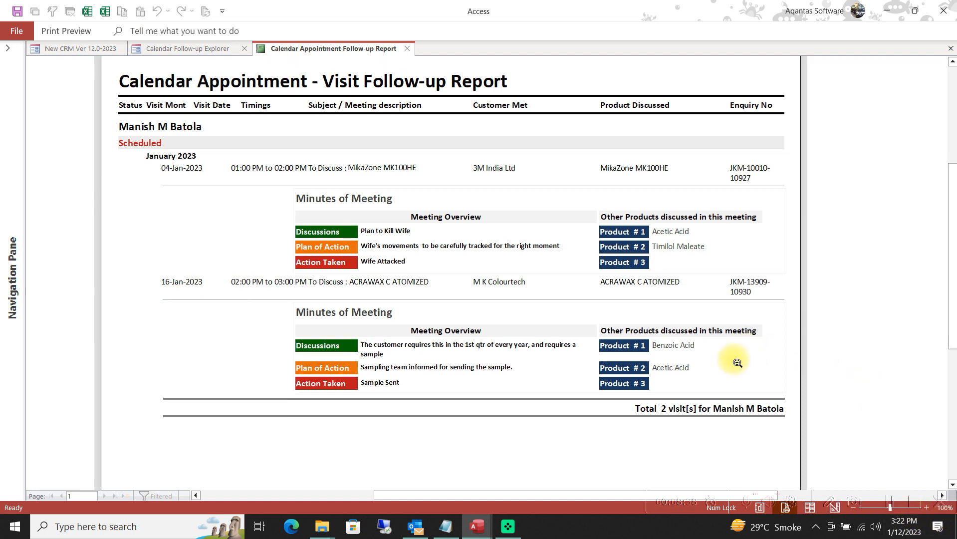
pyautogui.scroll(3, 690, 226)
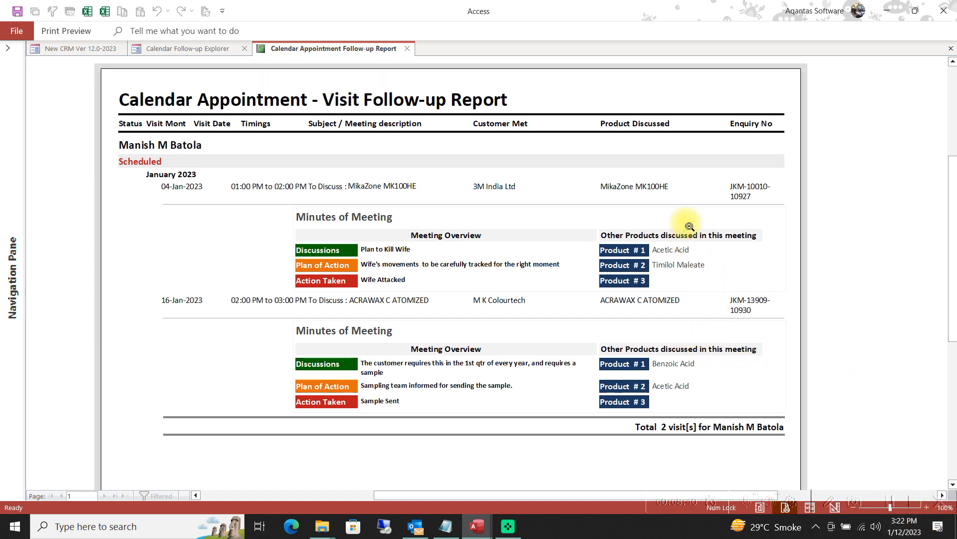
pyautogui.scroll(-2, 690, 227)
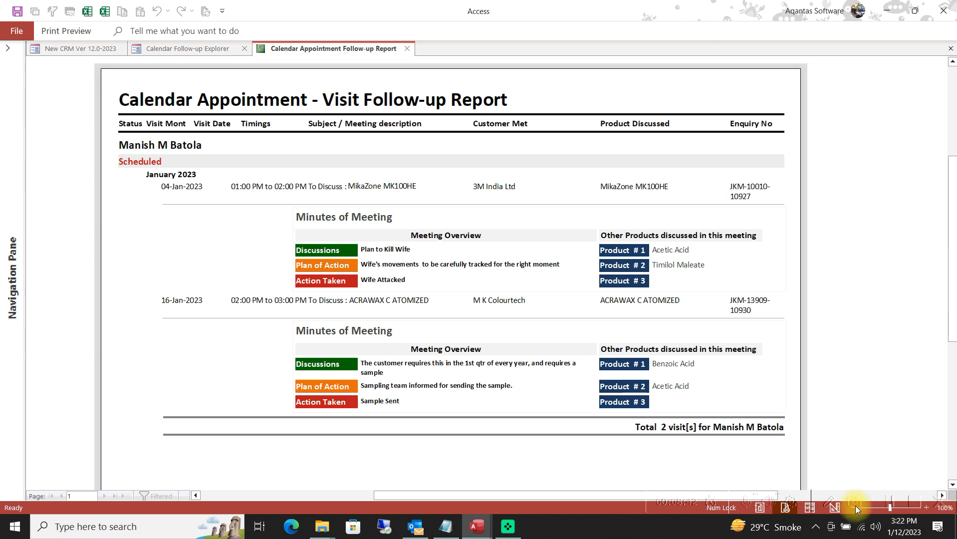
pyautogui.click(883, 499)
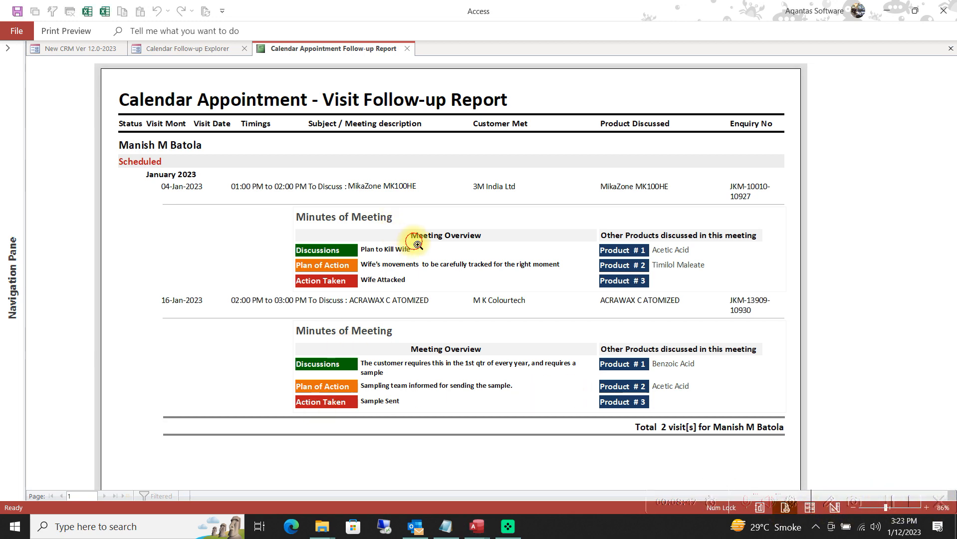
pyautogui.click(416, 245)
pyautogui.click(454, 227)
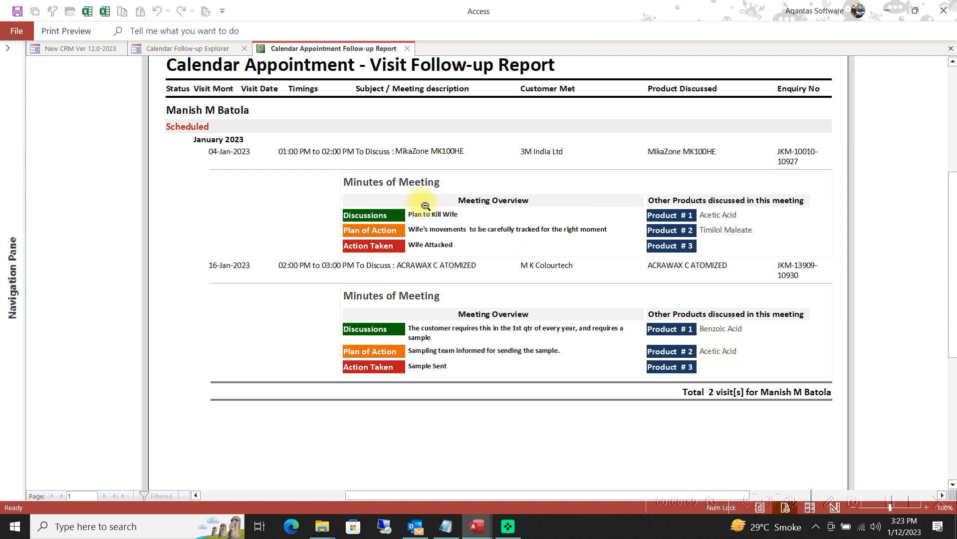
pyautogui.scroll(2, 404, 182)
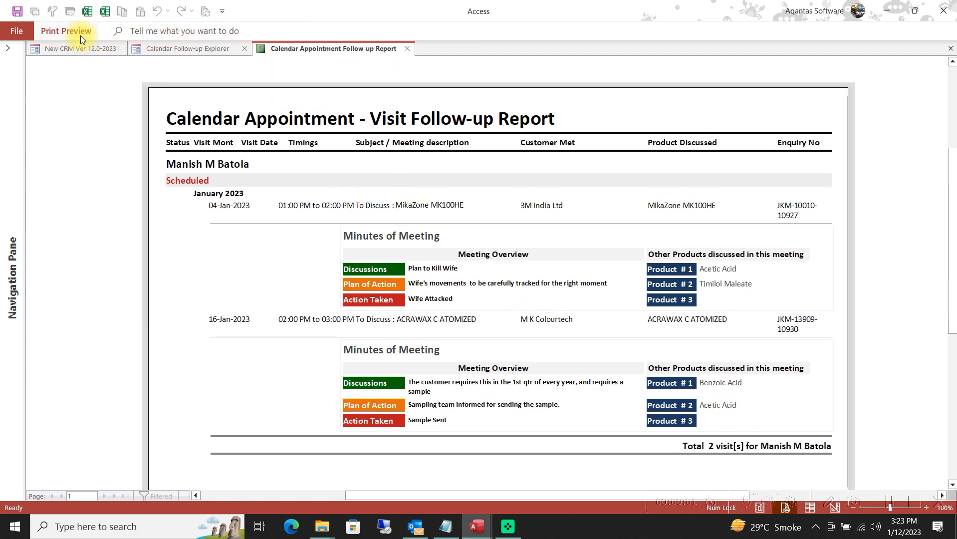
# Create an email with the follow-up report attached in PDF format, discard the message unsent and close the report.
pyautogui.click(80, 35)
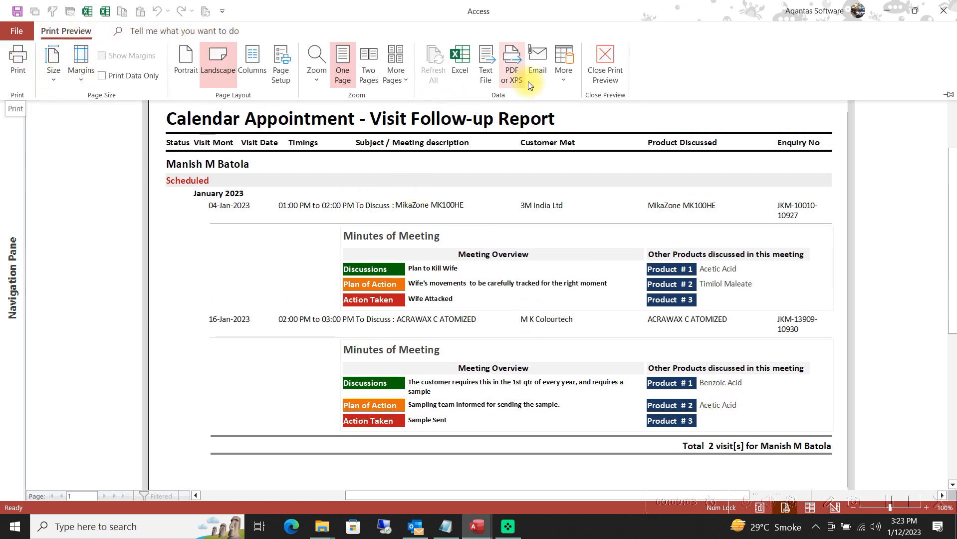
pyautogui.click(543, 67)
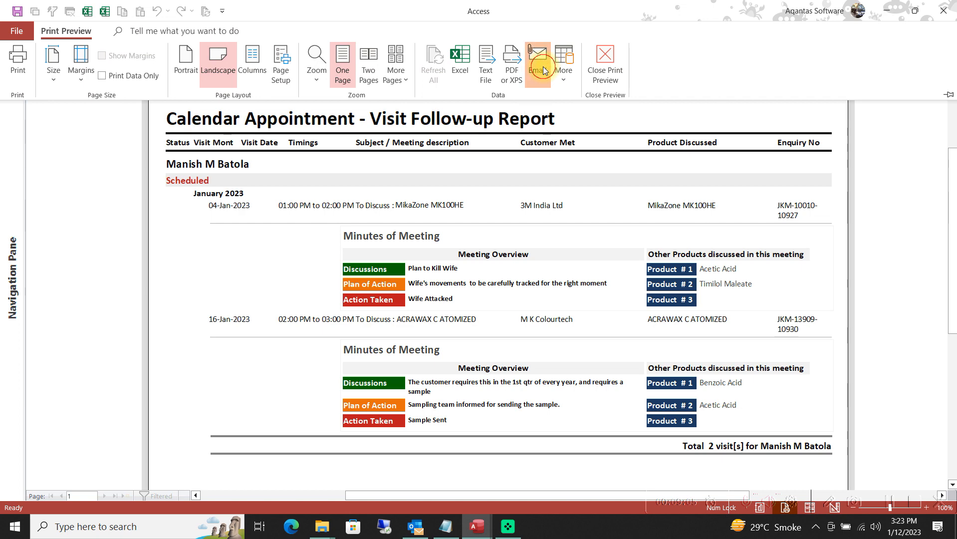
pyautogui.click(434, 164)
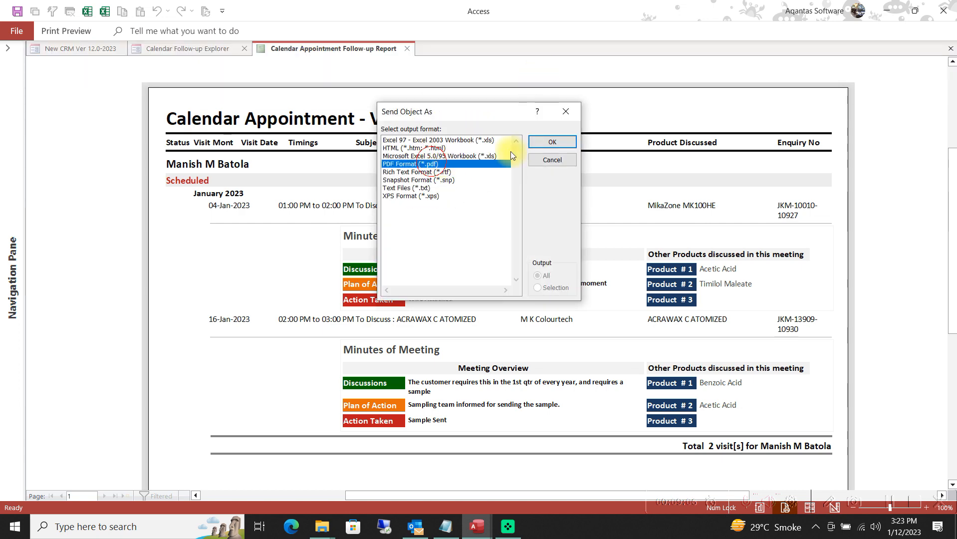
pyautogui.click(552, 142)
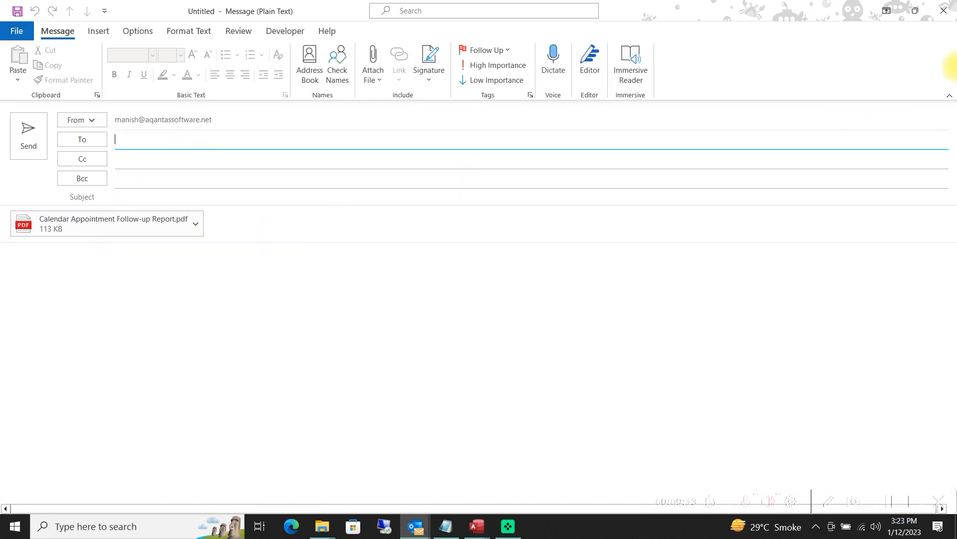
pyautogui.click(949, 11)
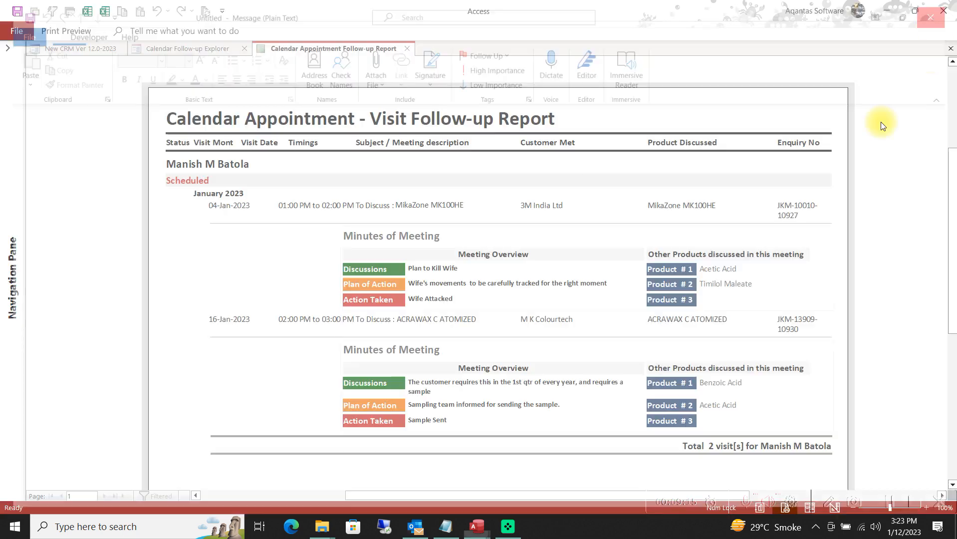
pyautogui.click(408, 50)
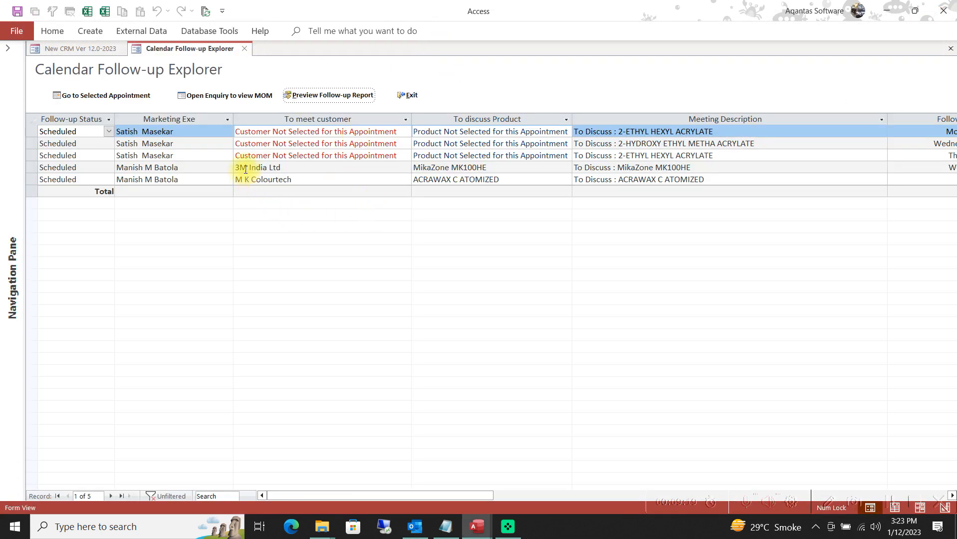
# Filter the Marketing Exe column to only the executive handling the 3M India Ltd and M K Colourtech appointments.
pyautogui.click(227, 119)
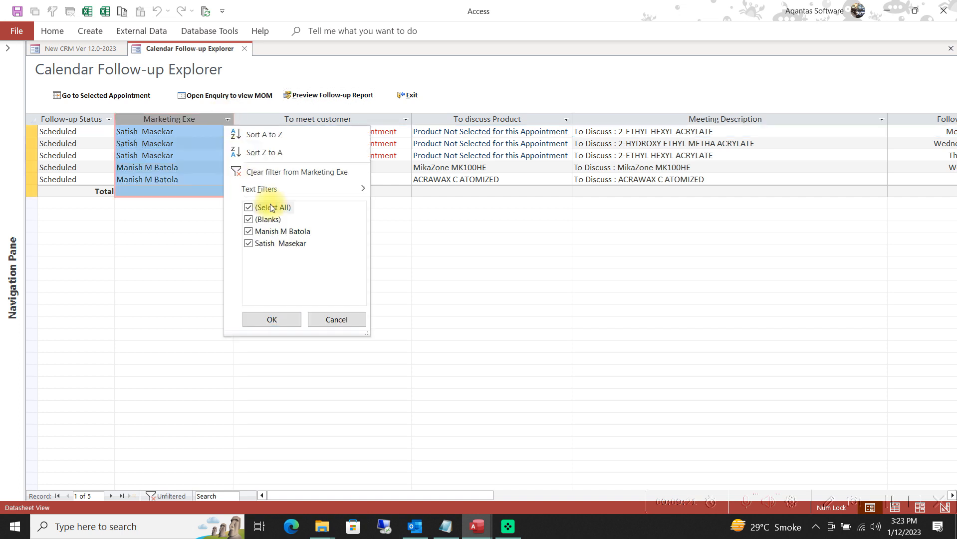
pyautogui.click(249, 207)
pyautogui.click(249, 231)
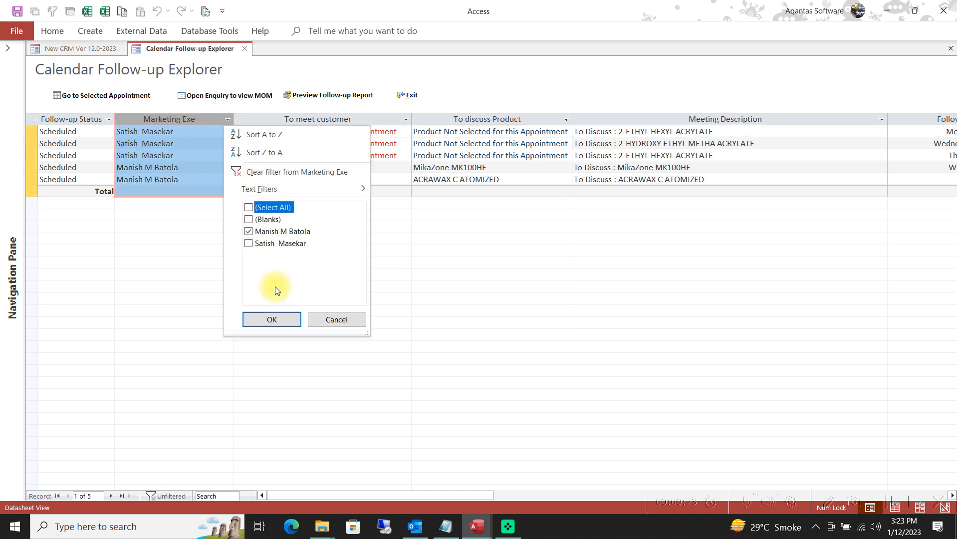
pyautogui.click(273, 319)
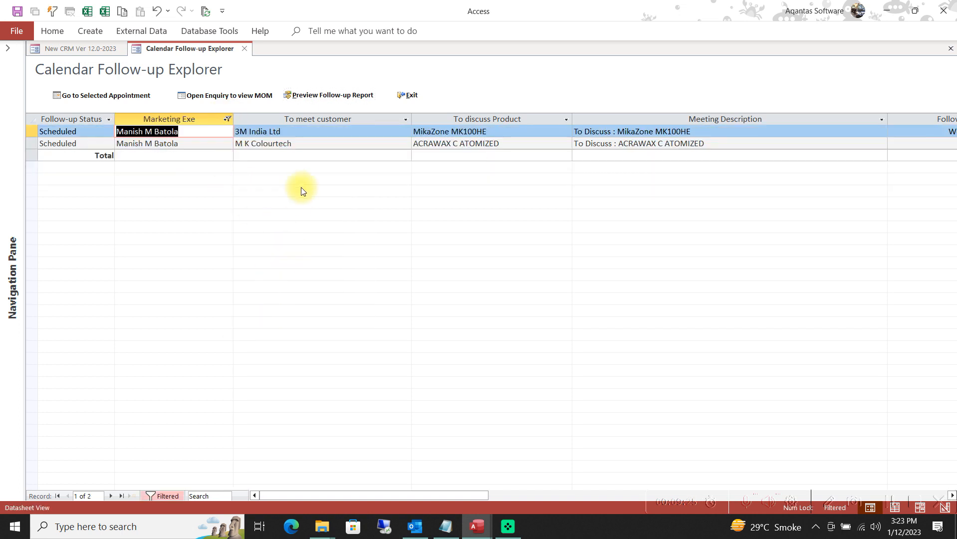
# Preview the follow-up report for the filtered appointments, examine its minutes at a readable size, and close the preview.
pyautogui.click(326, 97)
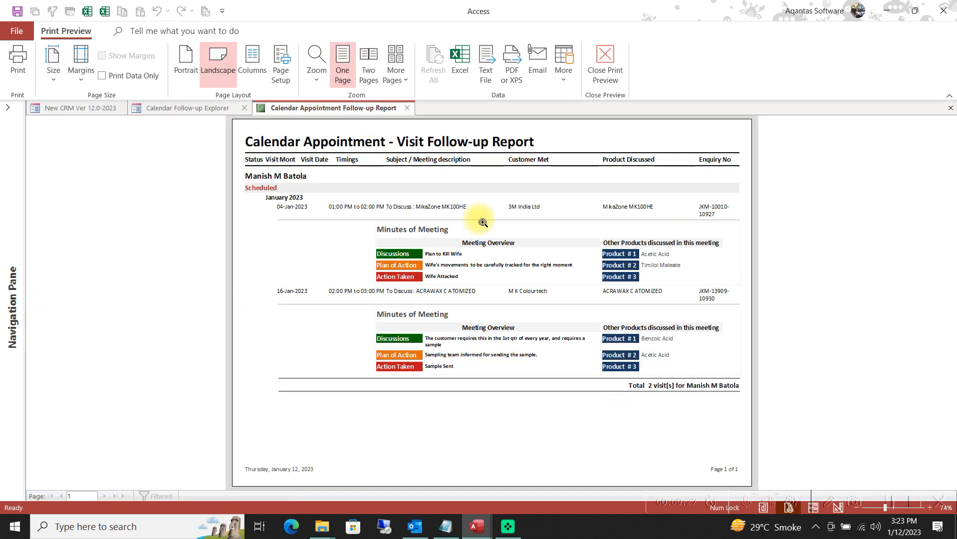
pyautogui.click(269, 181)
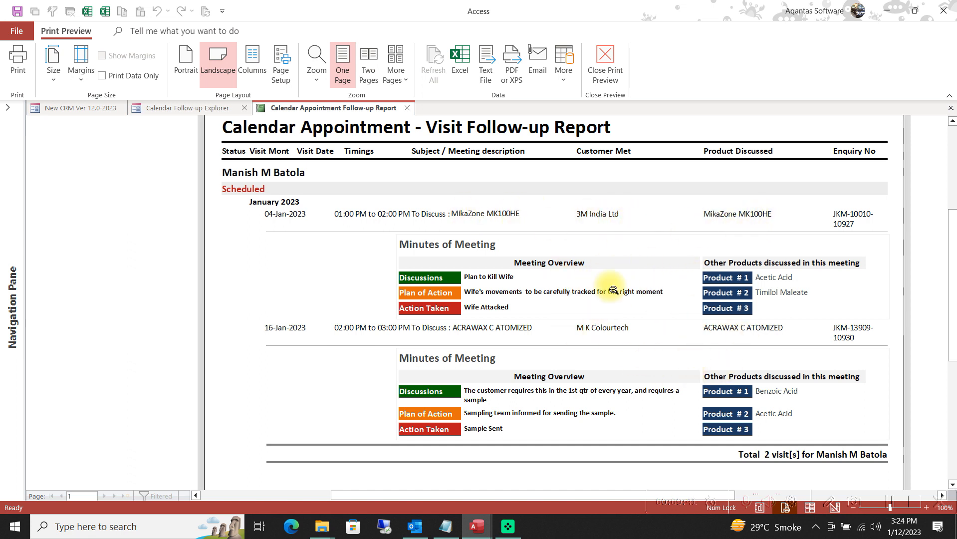
pyautogui.click(604, 79)
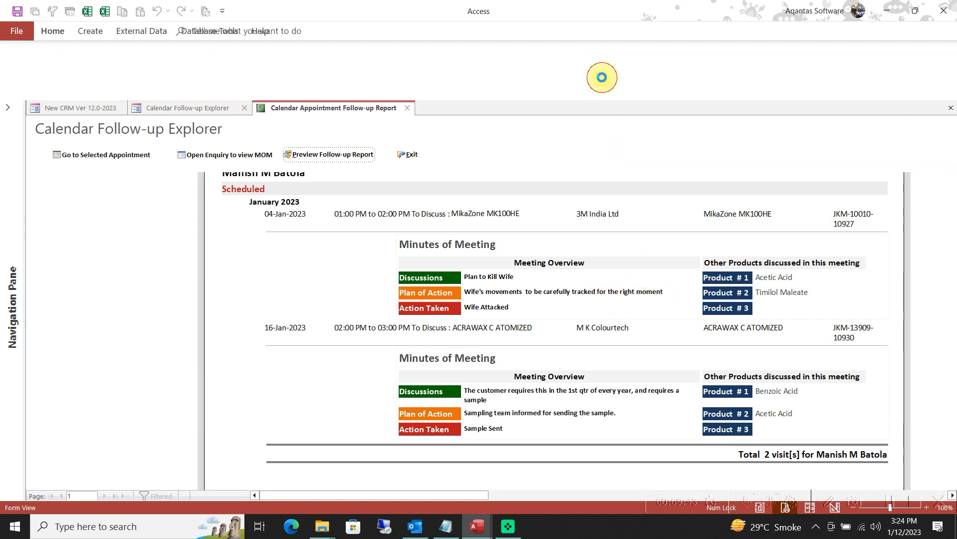
# Remove the filter and export all appointments to the Excel workbook frm_NewFollowupExplorer_Main.xlsx, with the file set to open after export.
pyautogui.click(164, 497)
pyautogui.click(31, 119)
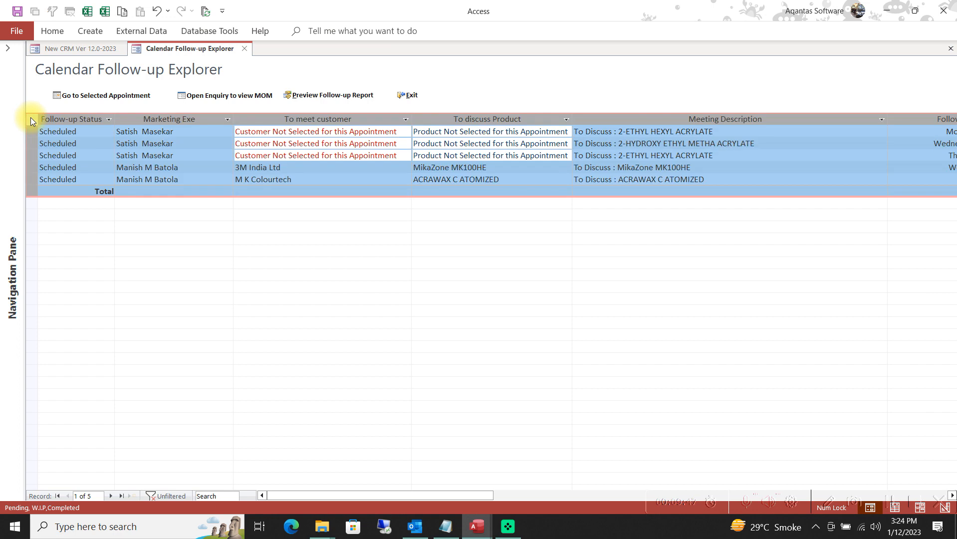
pyautogui.click(88, 13)
pyautogui.click(304, 341)
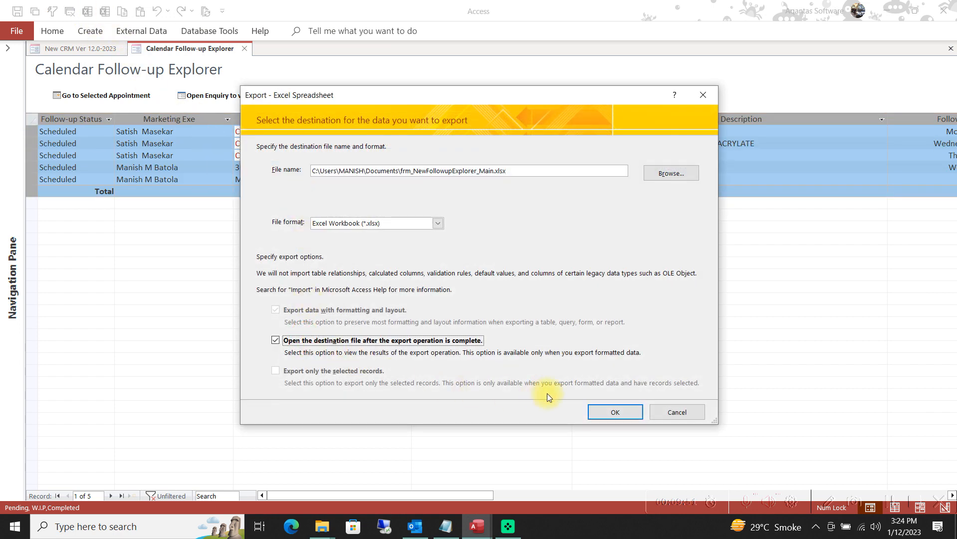
pyautogui.click(612, 412)
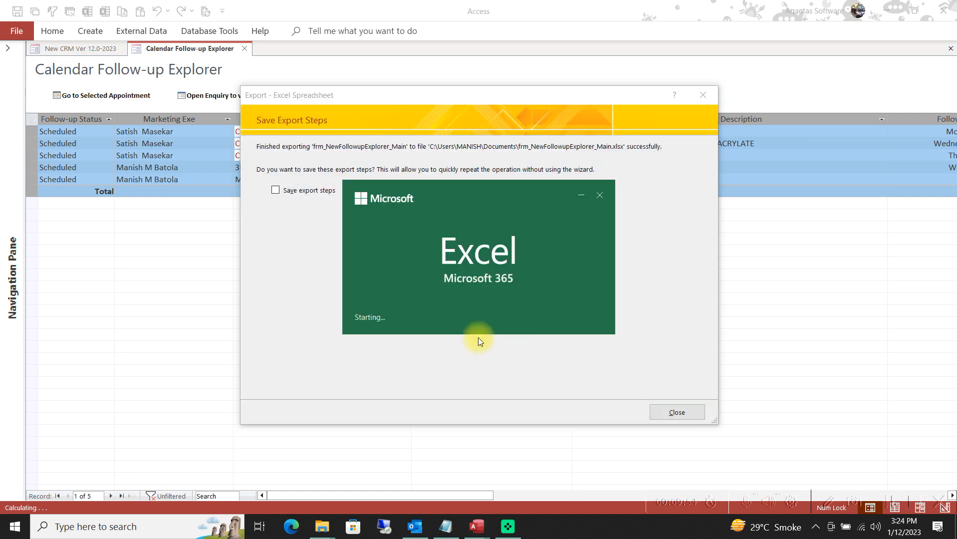
# Look through the exported appointments in Excel, close the workbook, and finish the export without saving its steps.
pyautogui.scroll(-3, 667, 320)
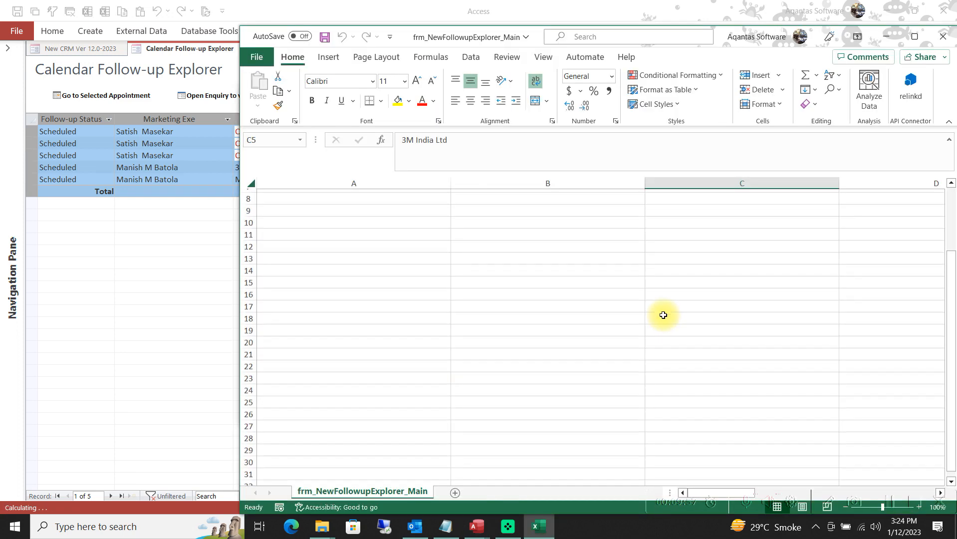
pyautogui.scroll(2, 664, 316)
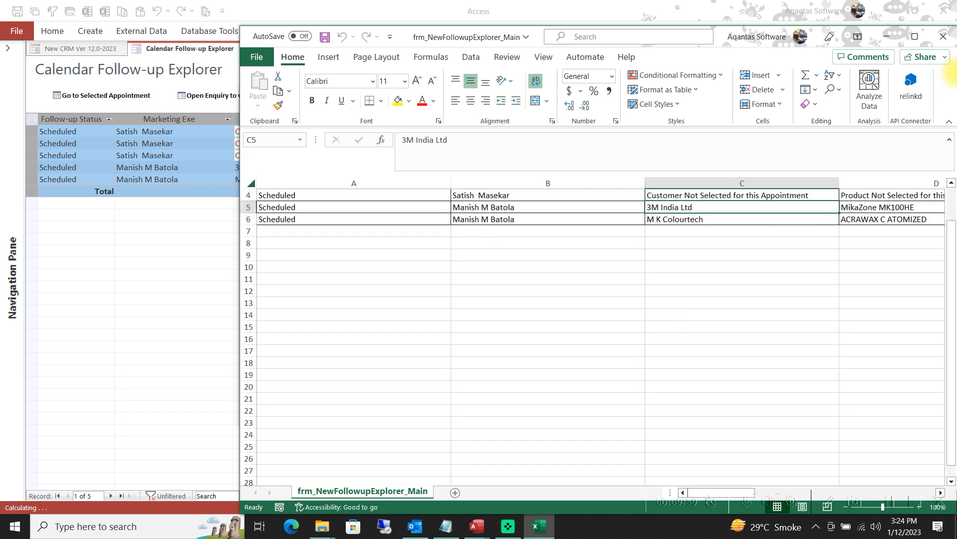
pyautogui.click(943, 36)
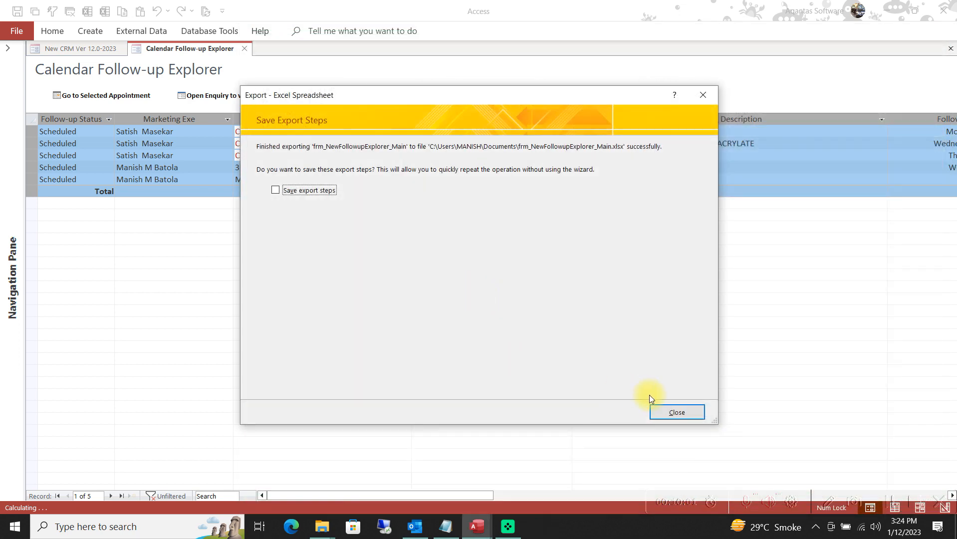
pyautogui.click(666, 412)
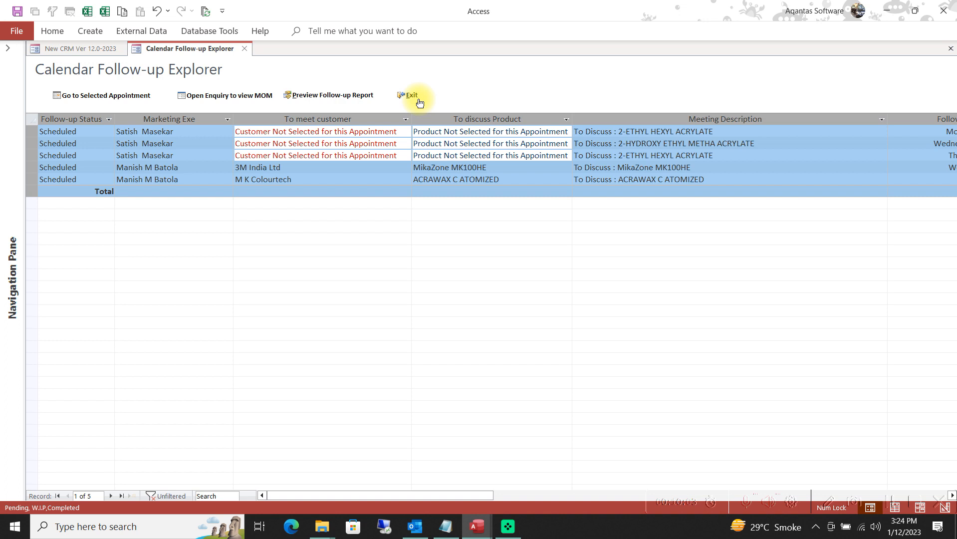
# Open the enquiry minutes for the 3M India Ltd appointment, review the discussion and actions, and return to the follow-up explorer.
pyautogui.click(272, 181)
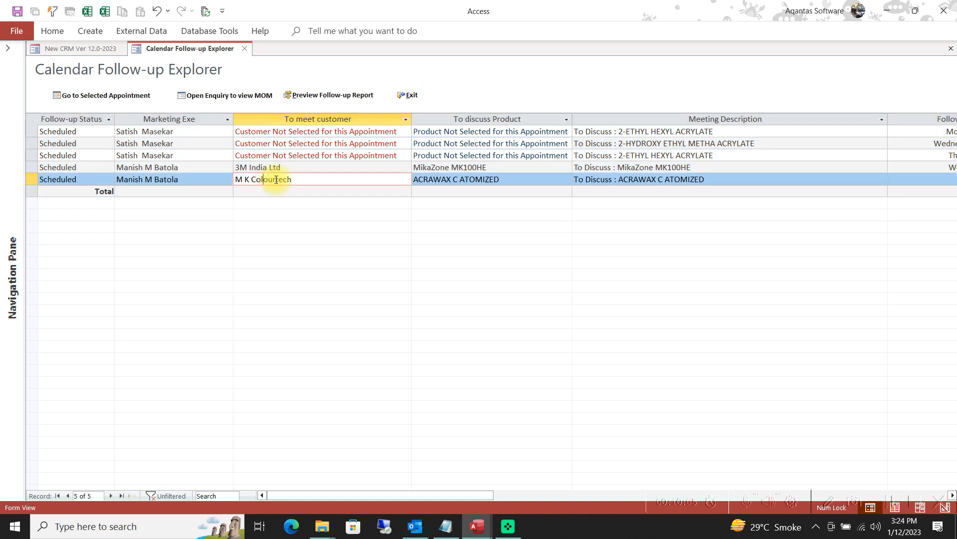
pyautogui.click(280, 167)
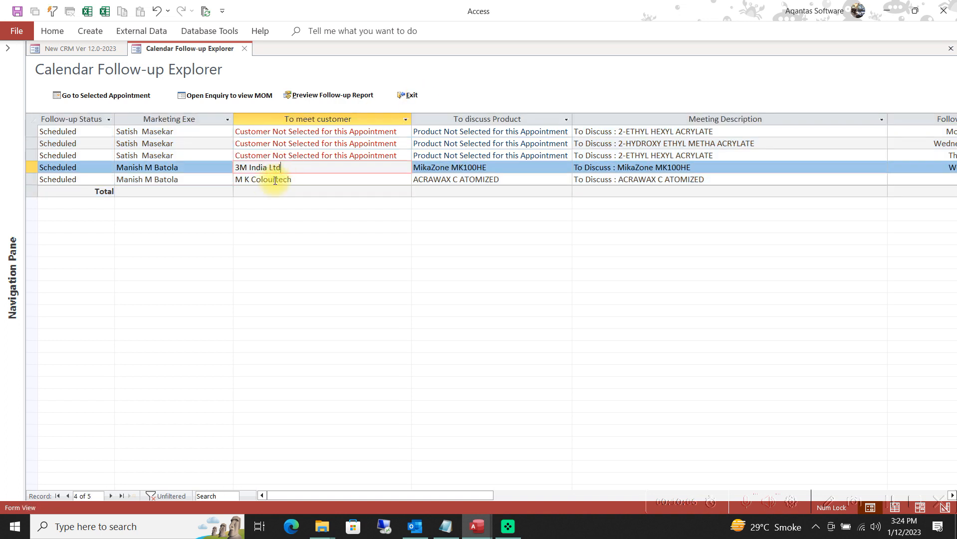
pyautogui.click(242, 97)
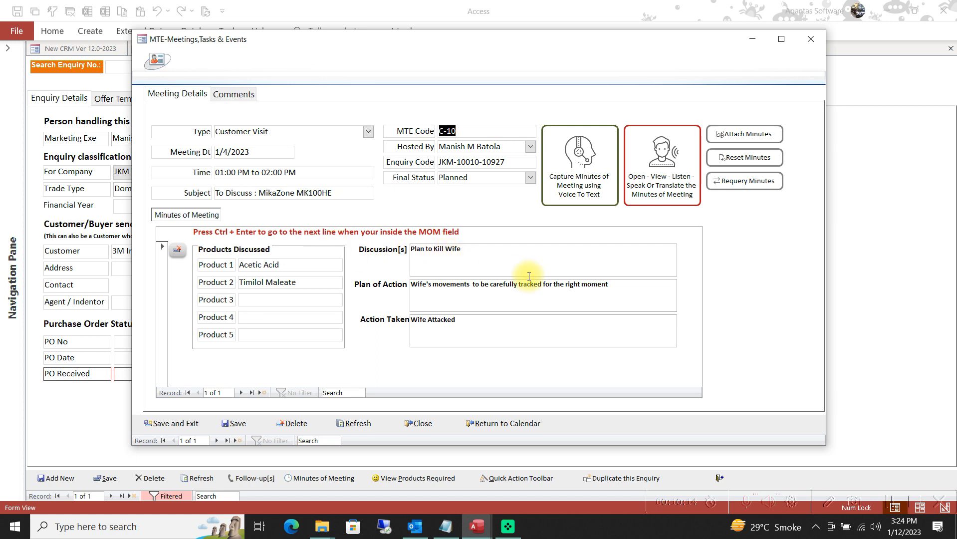
pyautogui.click(370, 249)
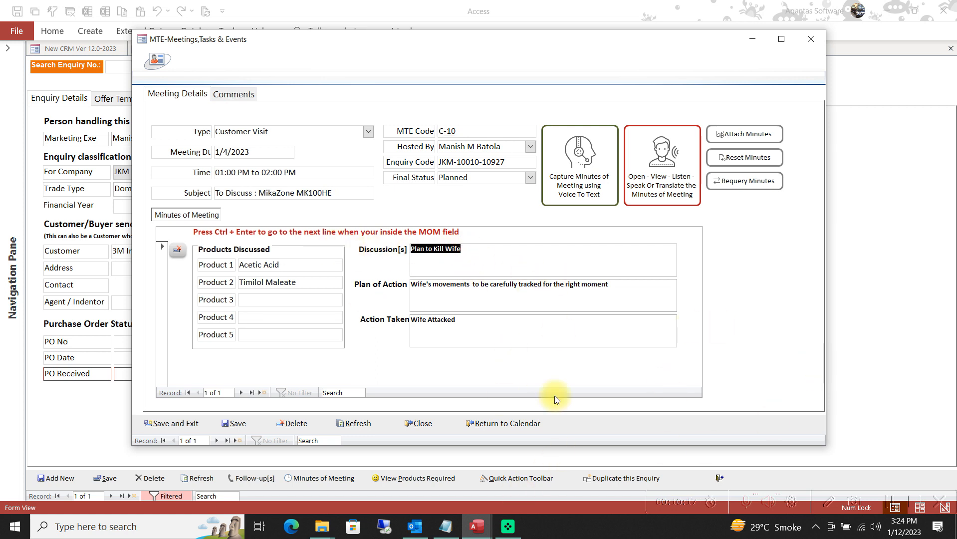
pyautogui.click(489, 424)
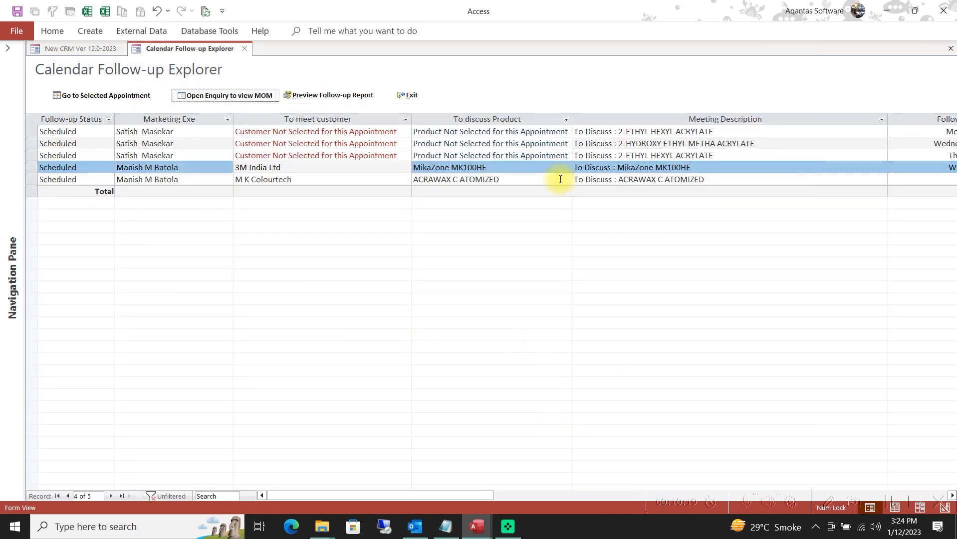
# Exit the Calendar Follow-up Explorer and show the Business Development section of the CRM.
pyautogui.click(414, 97)
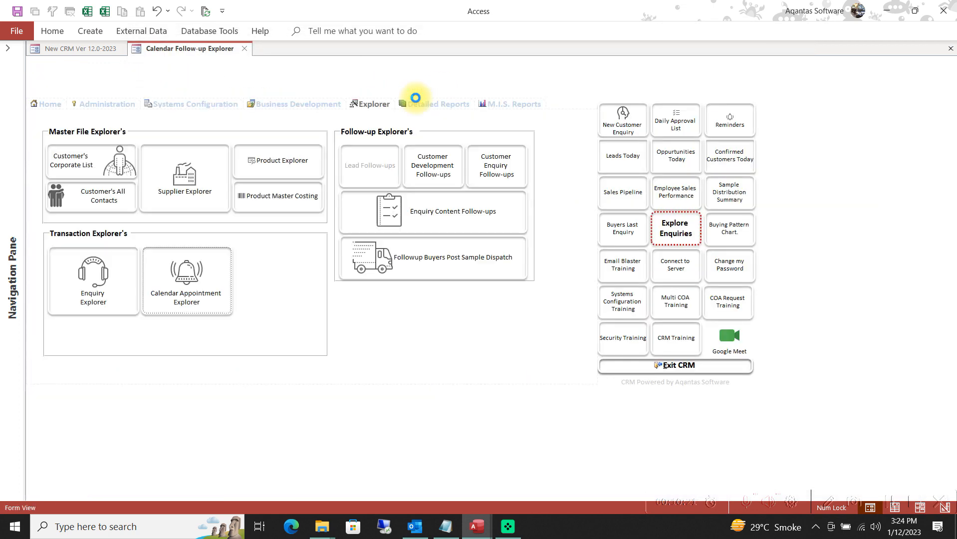
pyautogui.click(298, 107)
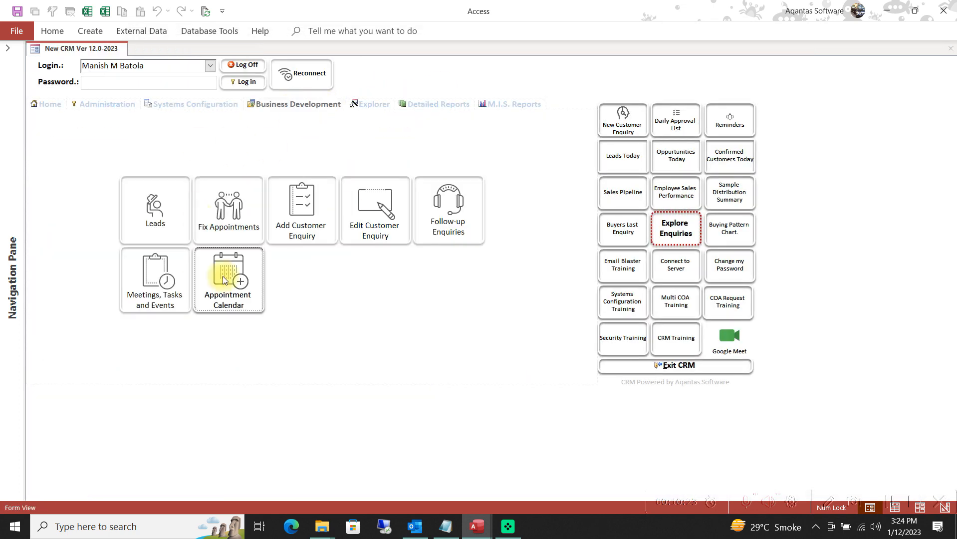